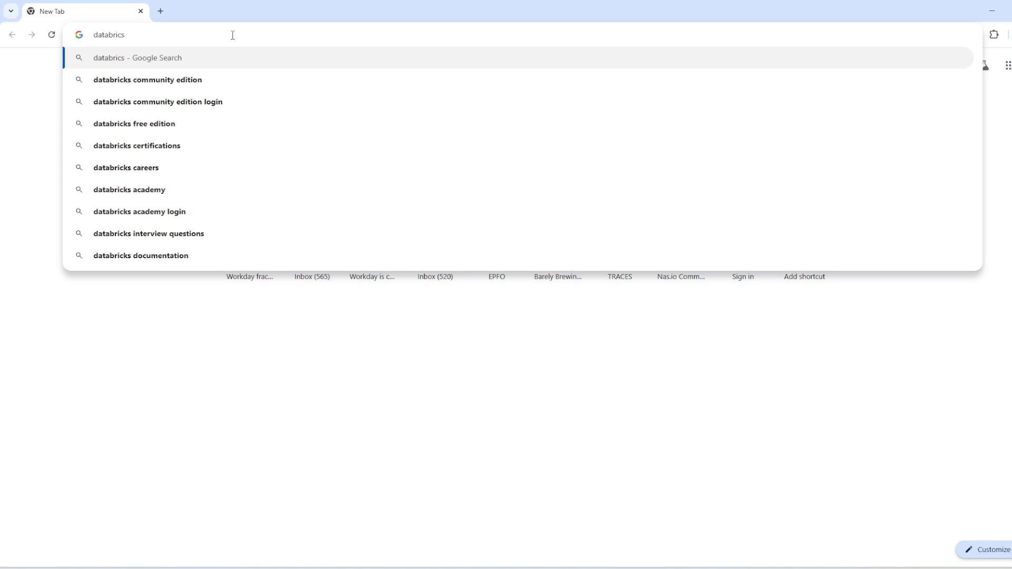
pyautogui.write('news')
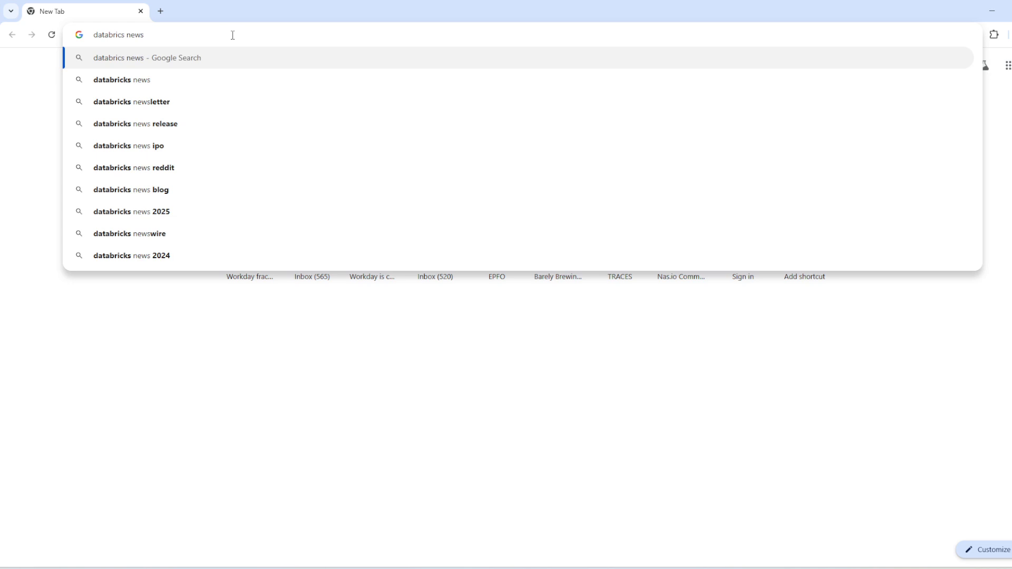
pyautogui.press('BackSpace')
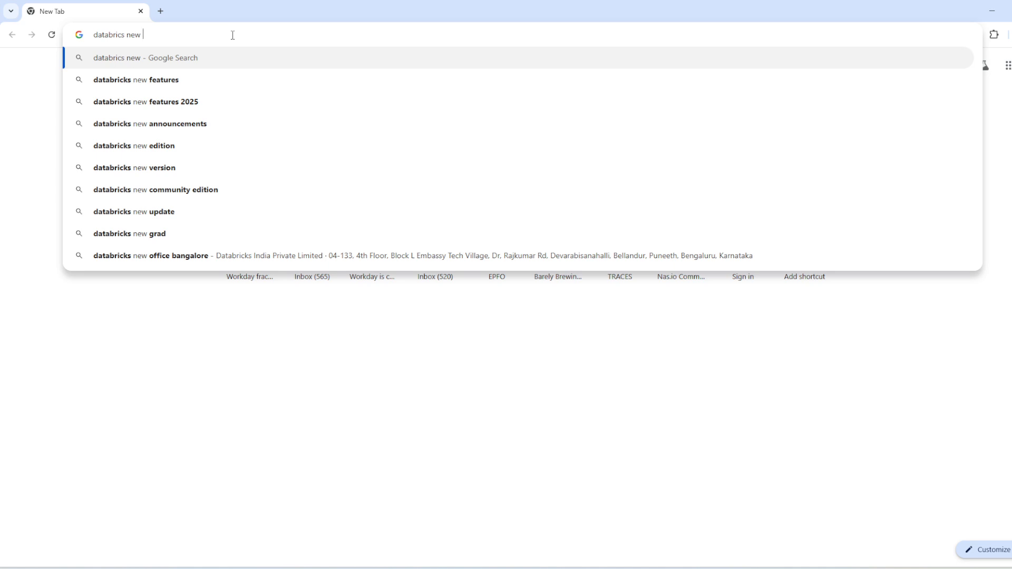
pyautogui.write('v')
pyautogui.press('BackSpace')
pyautogui.press('BackSpace')
pyautogui.press('BackSpace')
pyautogui.press('BackSpace')
pyautogui.press('BackSpace')
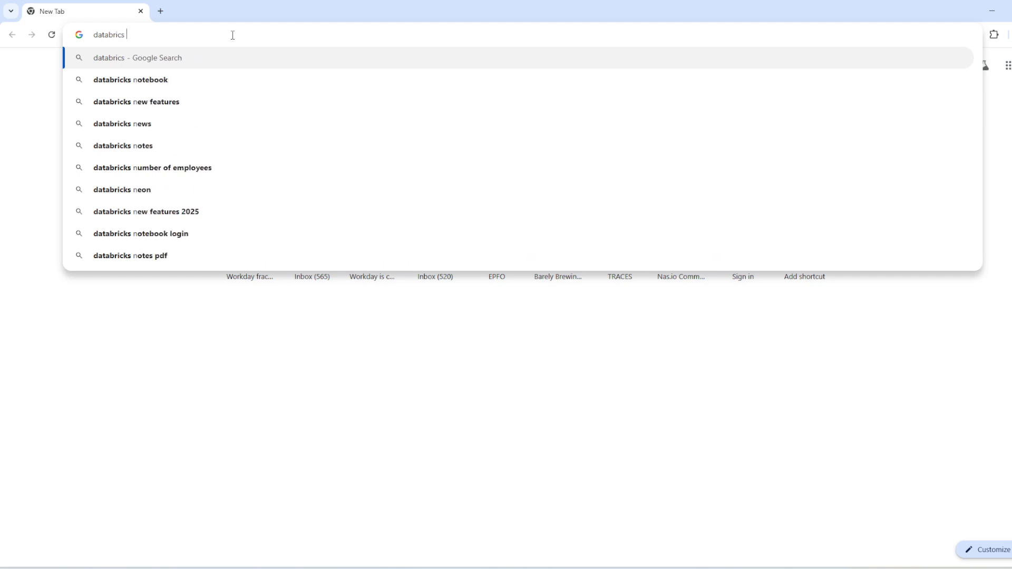
# Search the web for "databricks free edition" and open the official Free Edition page that replaces Community Edition.
pyautogui.write('free')
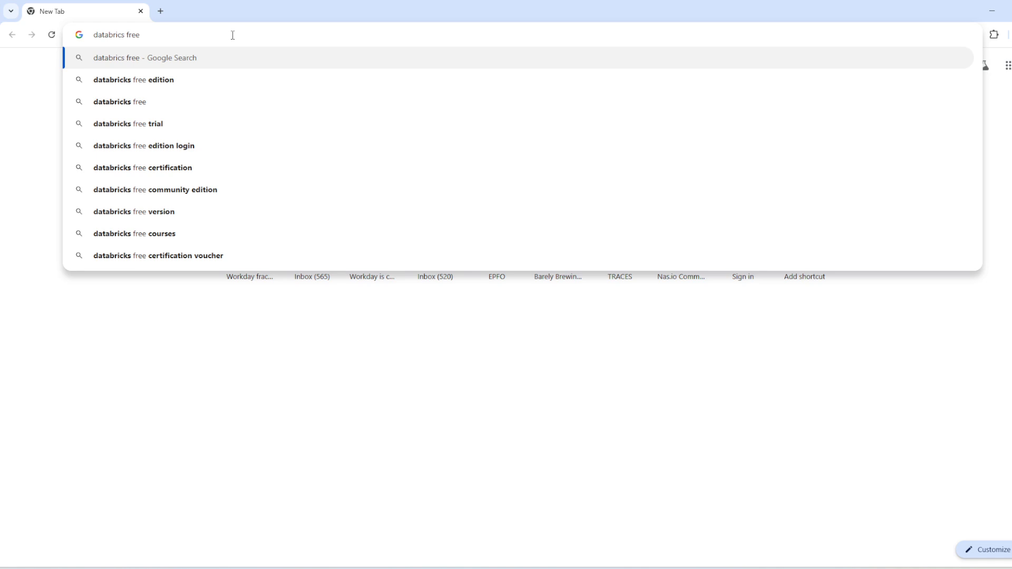
pyautogui.press('Down')
pyautogui.press('Return')
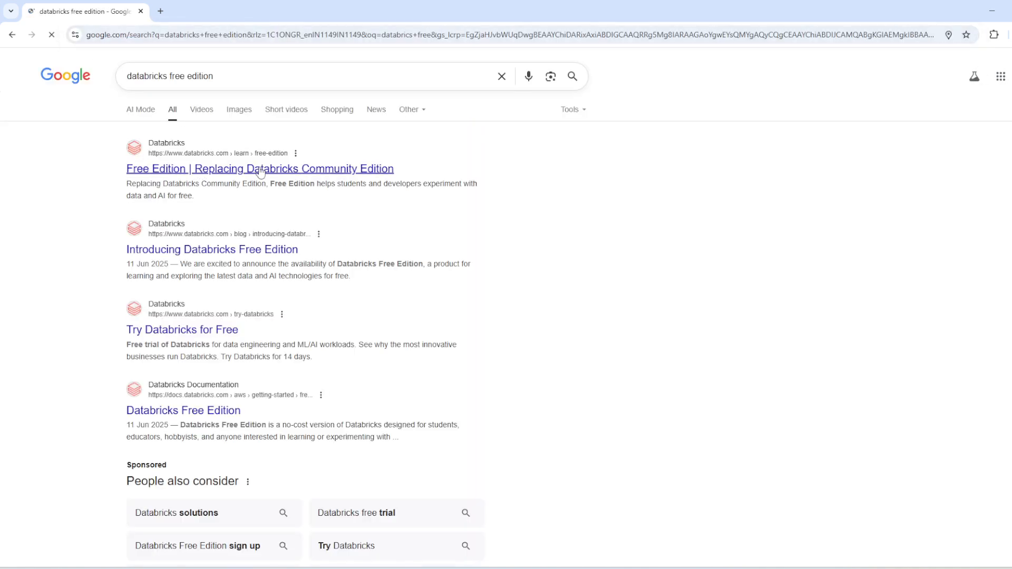
pyautogui.click(293, 171)
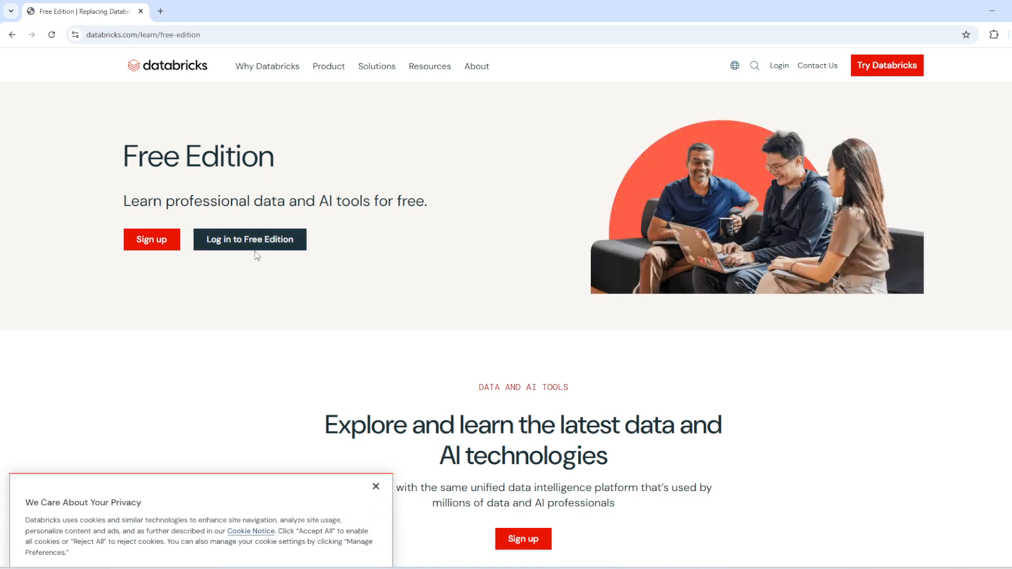
# Begin the Free Edition sign-up and authenticate with the existing Google account.
pyautogui.click(160, 239)
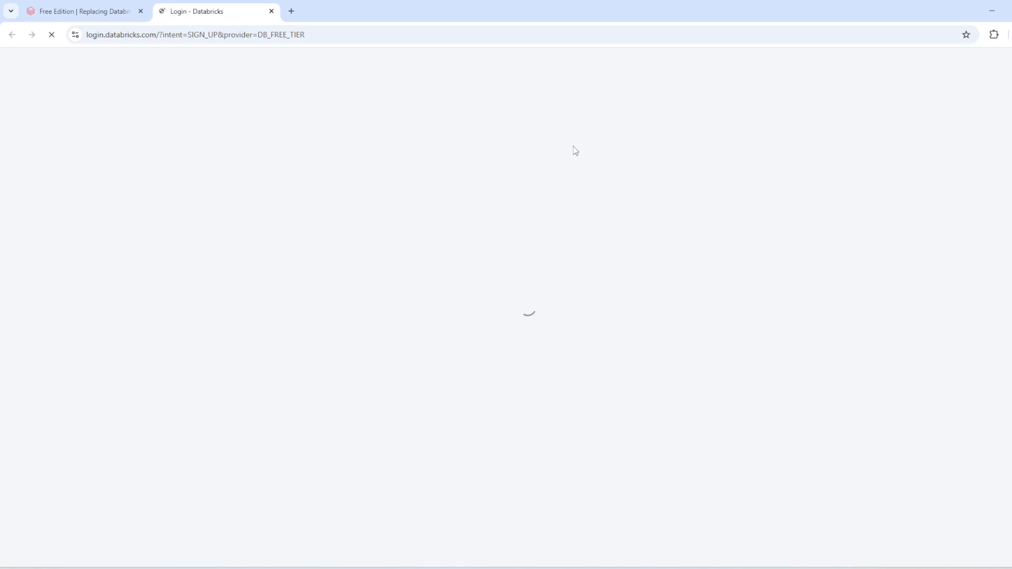
pyautogui.click(538, 266)
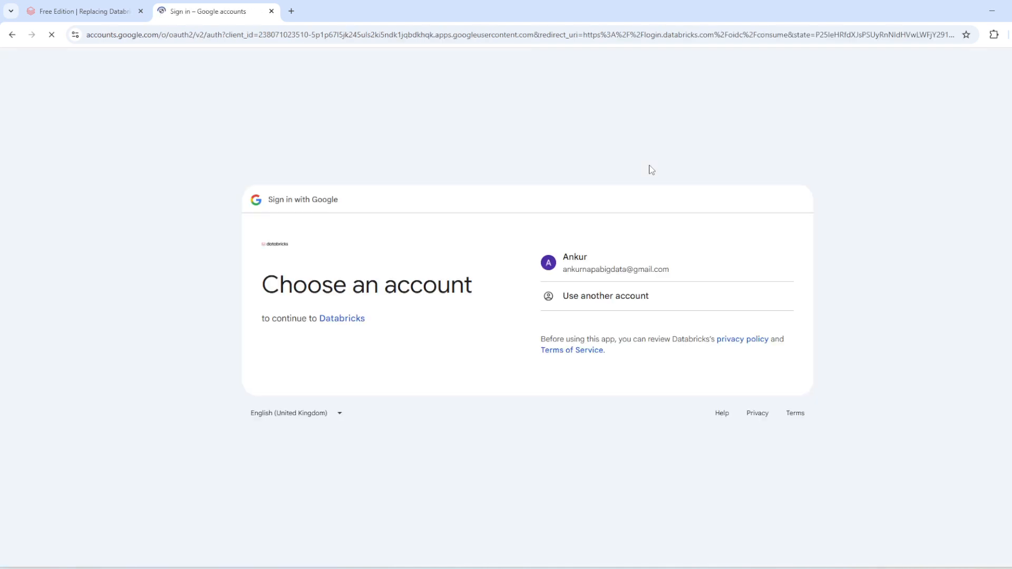
pyautogui.click(599, 265)
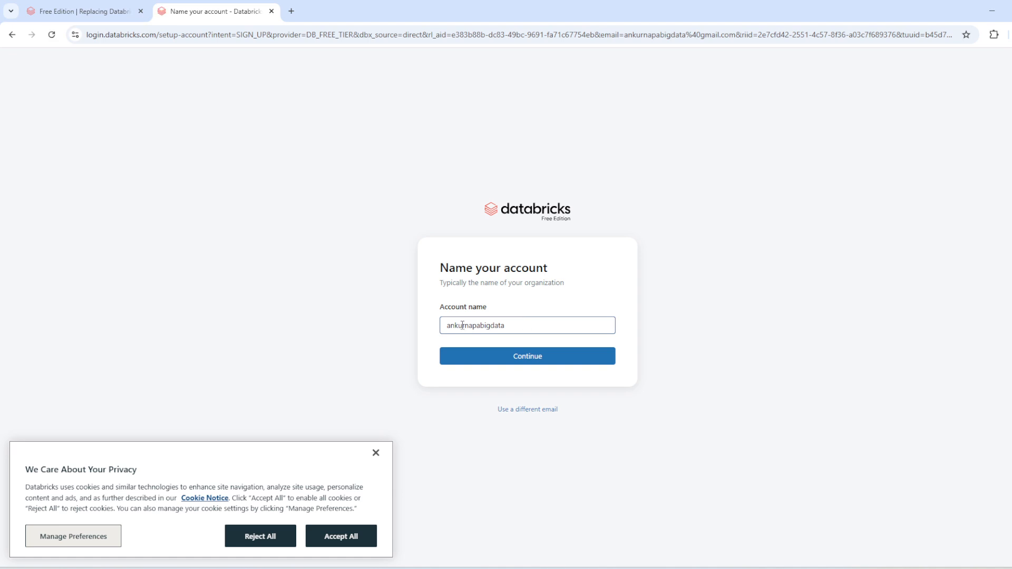
# Shorten the suggested account name by deleting its middle part and submit it.
pyautogui.click(480, 326)
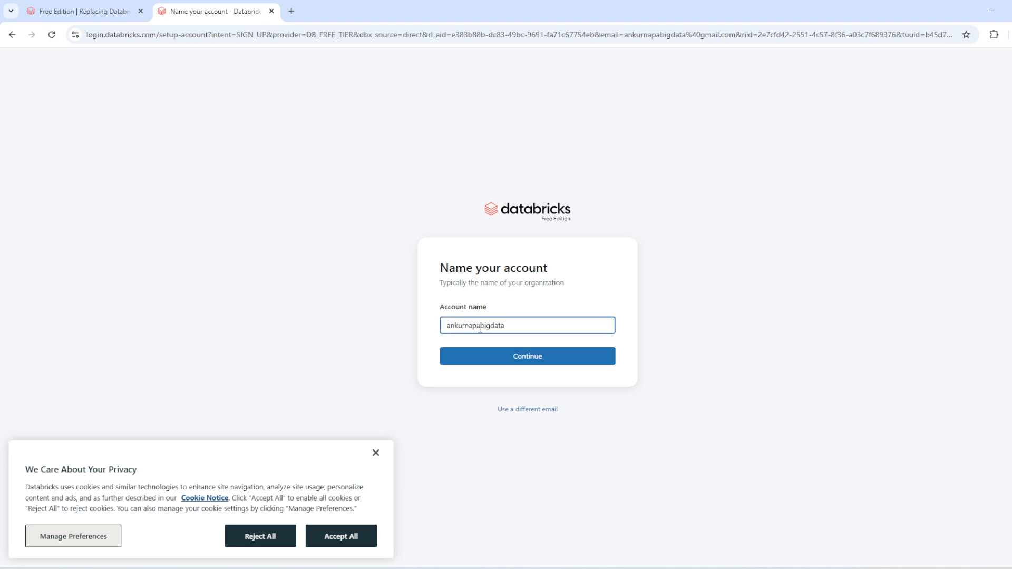
pyautogui.press('BackSpace')
pyautogui.press('BackSpace')
pyautogui.press('BackSpace')
pyautogui.press('BackSpace')
pyautogui.rightClick(517, 356)
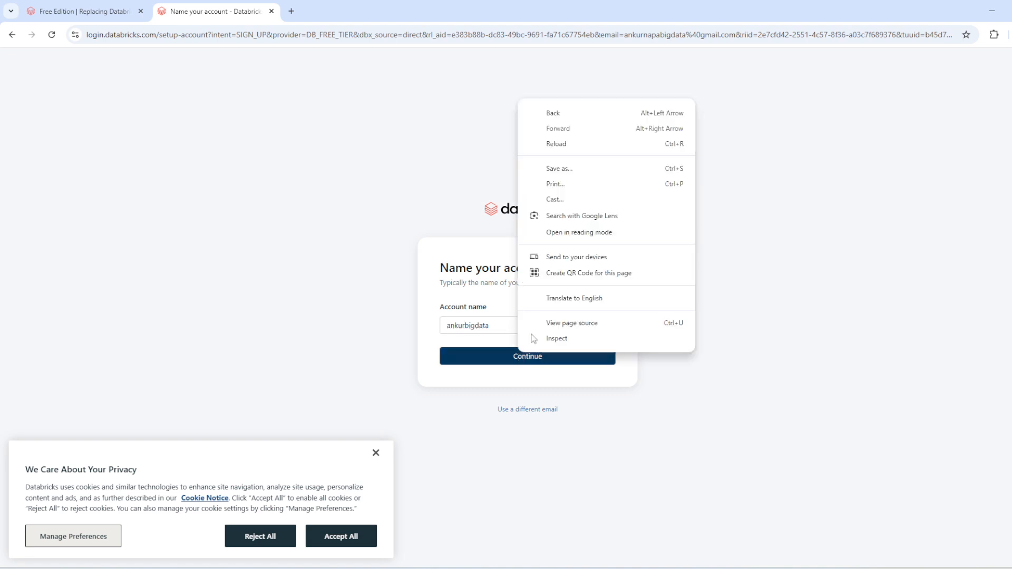
pyautogui.click(499, 363)
pyautogui.click(504, 364)
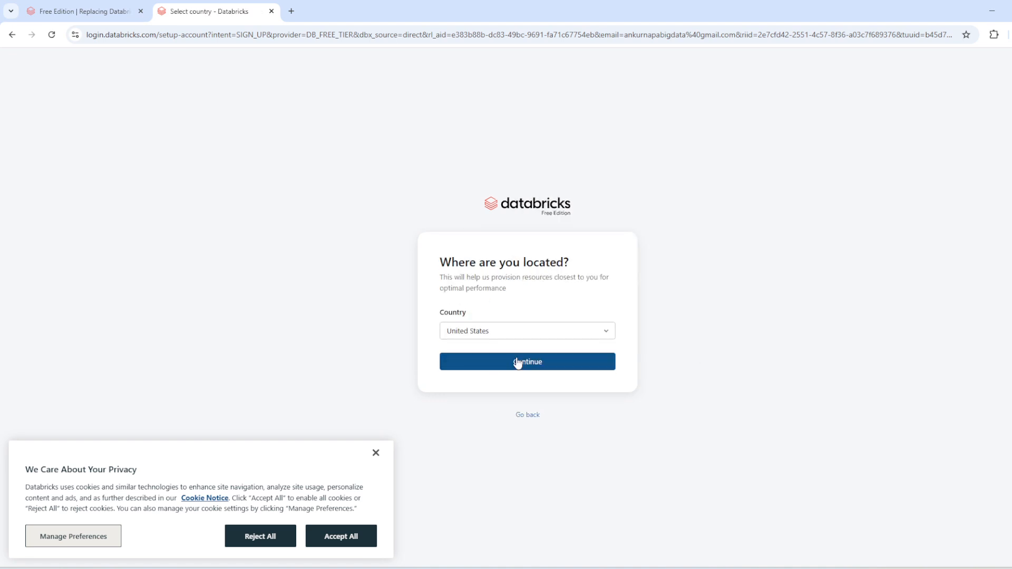
# Set the account's country to India and submit the location.
pyautogui.click(524, 335)
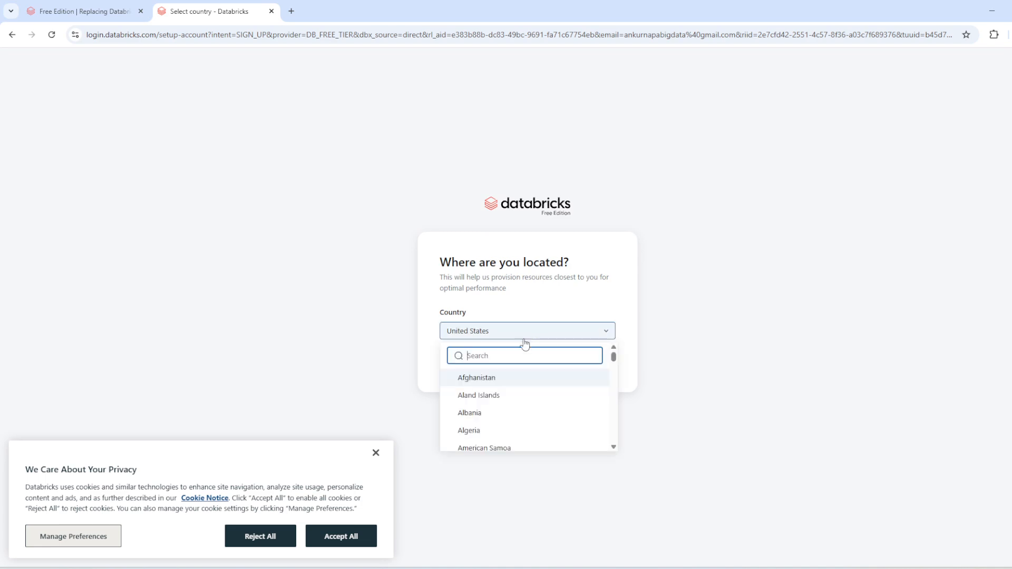
pyautogui.write('in')
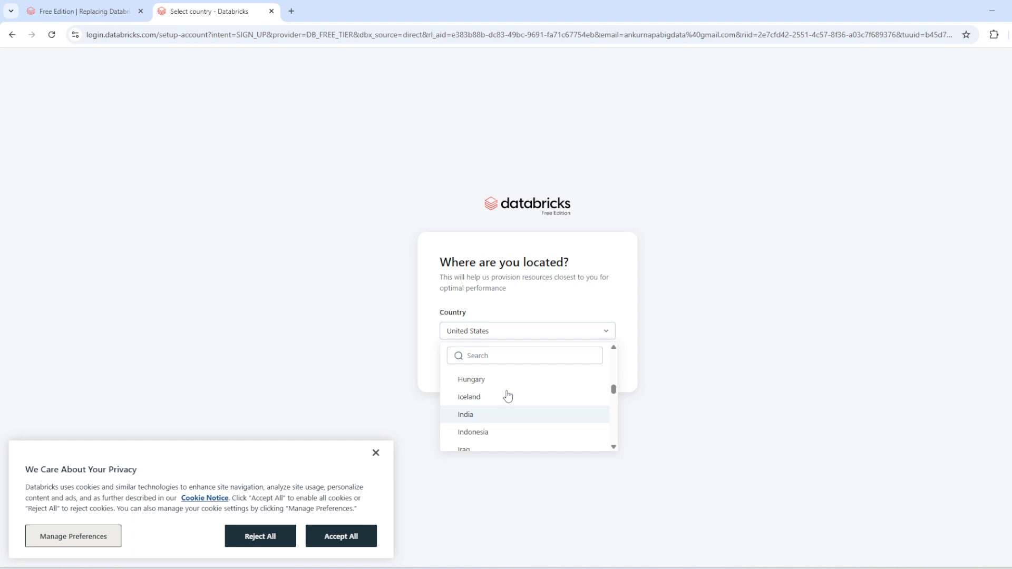
pyautogui.click(495, 419)
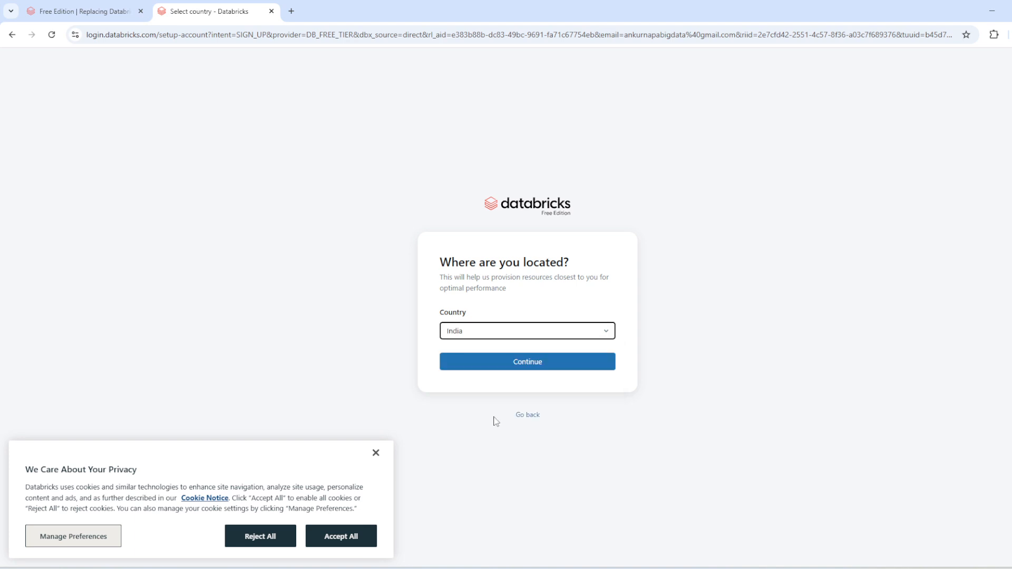
pyautogui.click(547, 363)
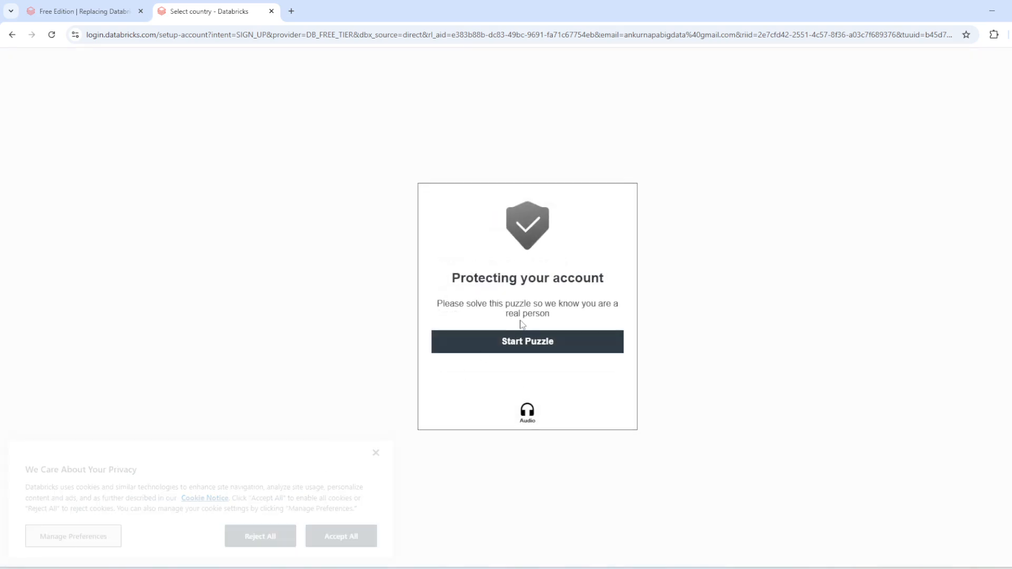
# Complete the human-verification puzzle by submitting the picture with one rock, and continue the account setup.
pyautogui.click(526, 344)
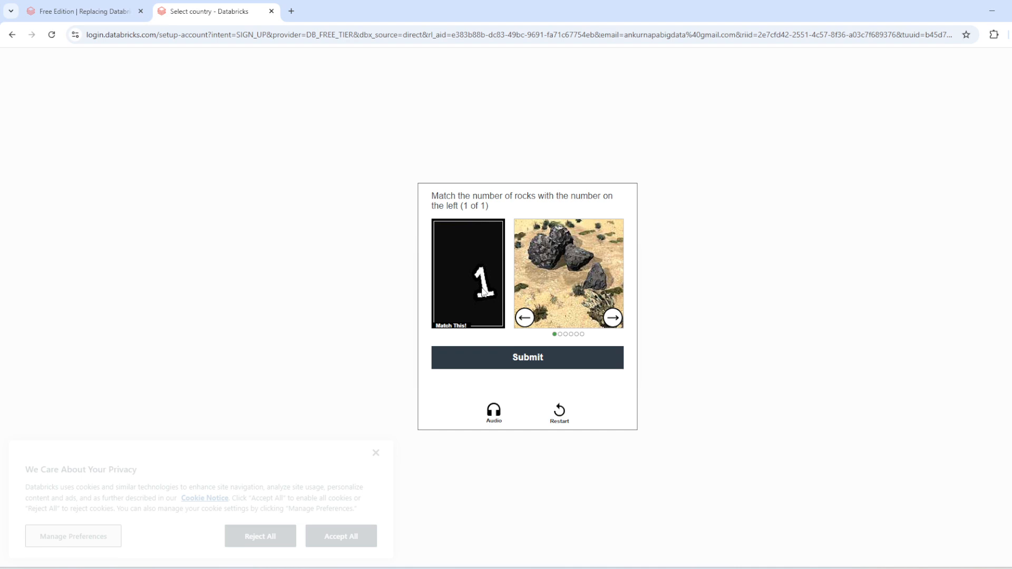
pyautogui.click(523, 319)
pyautogui.click(524, 318)
pyautogui.click(523, 319)
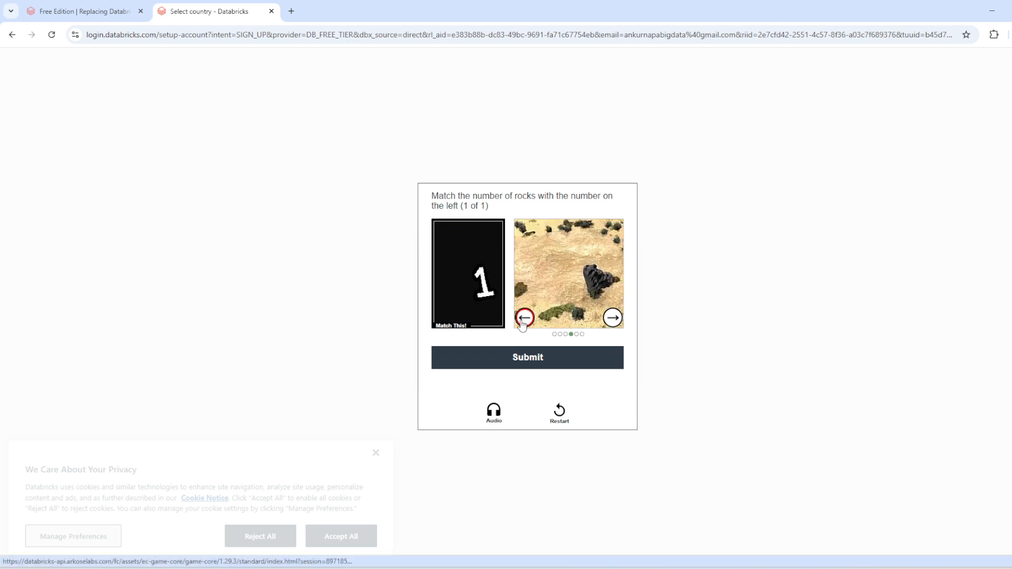
pyautogui.click(543, 365)
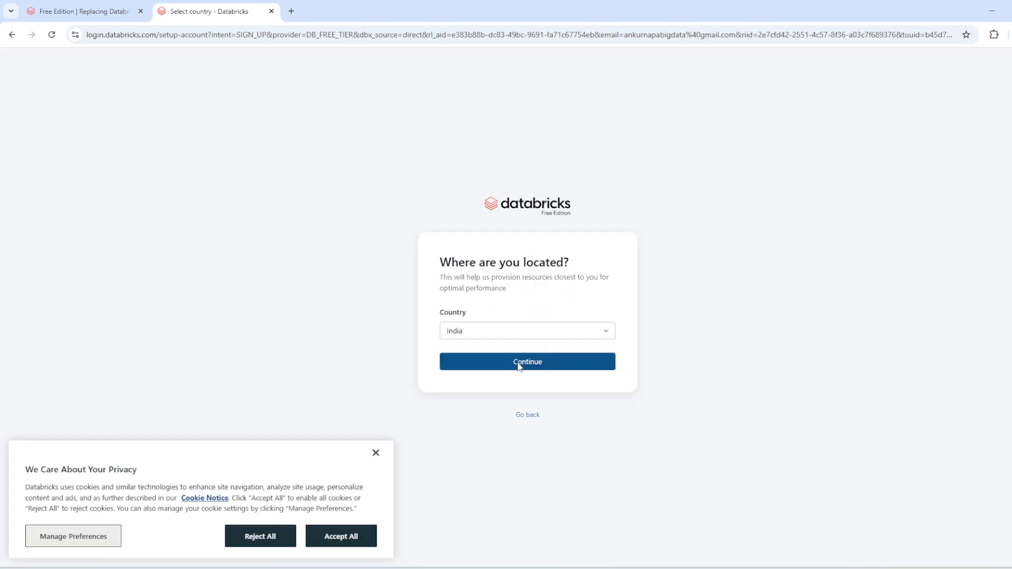
pyautogui.click(520, 364)
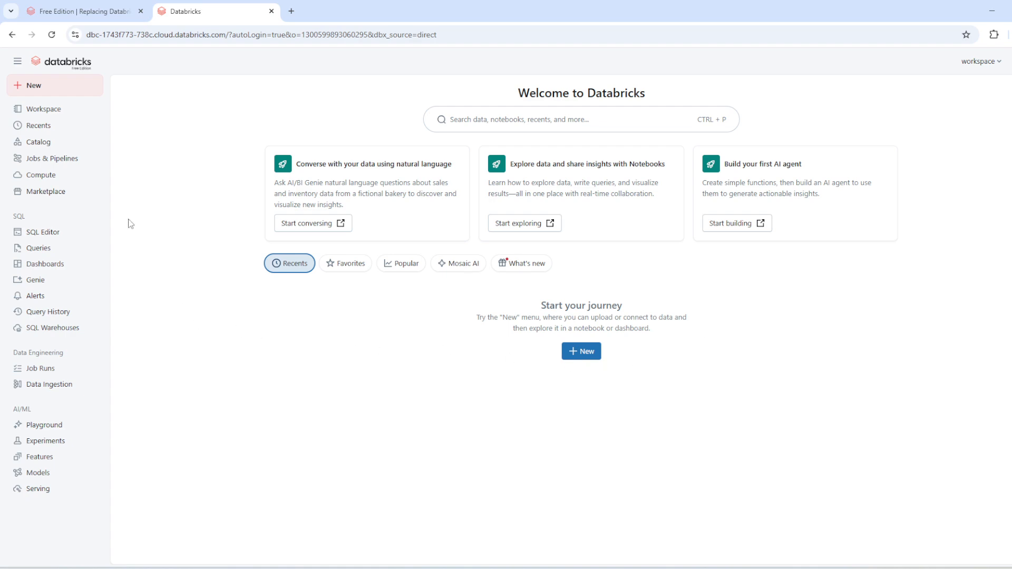
# View the workspace home folder and the compute resources, and open the Serverless Starter Warehouse overview.
pyautogui.click(78, 114)
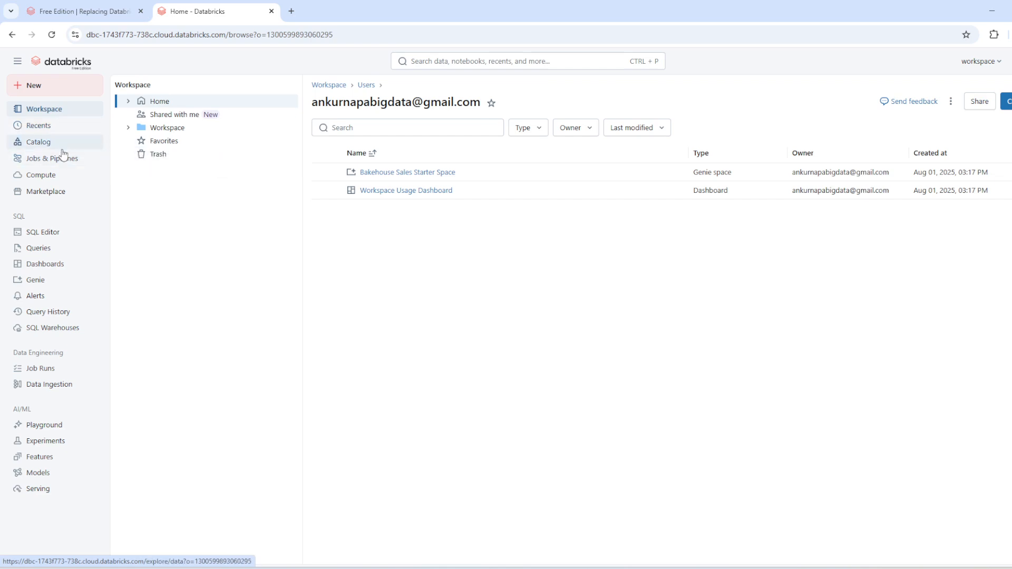
pyautogui.click(62, 174)
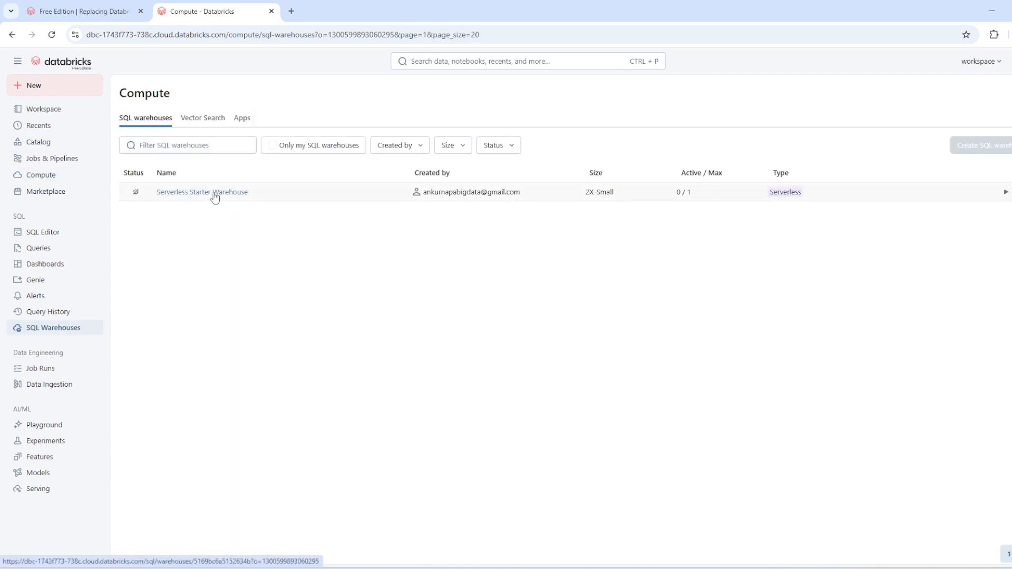
pyautogui.click(215, 194)
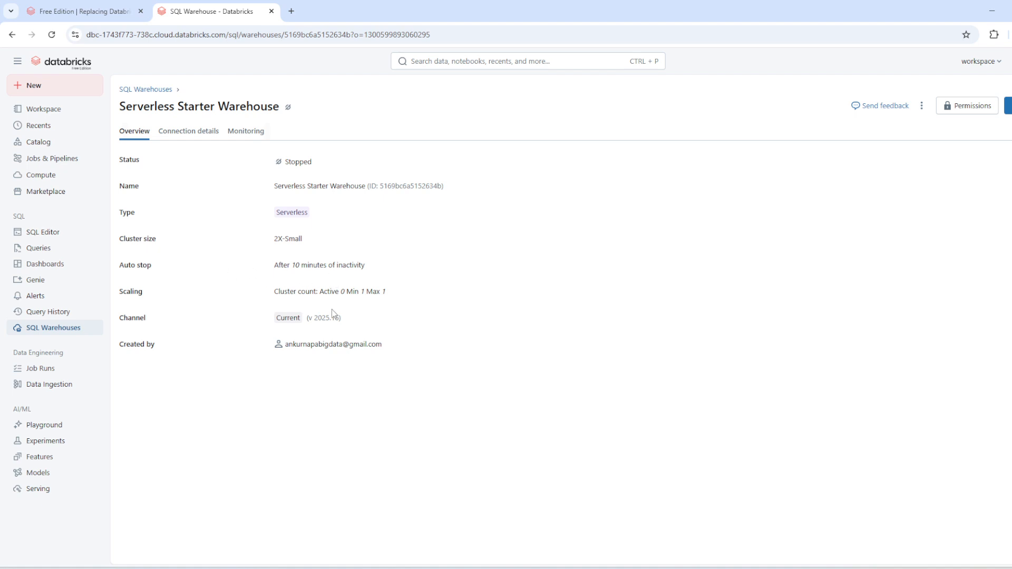
# Review the warehouse's connection details and its Tableau connection option, and dismiss that option without downloading the file.
pyautogui.click(193, 135)
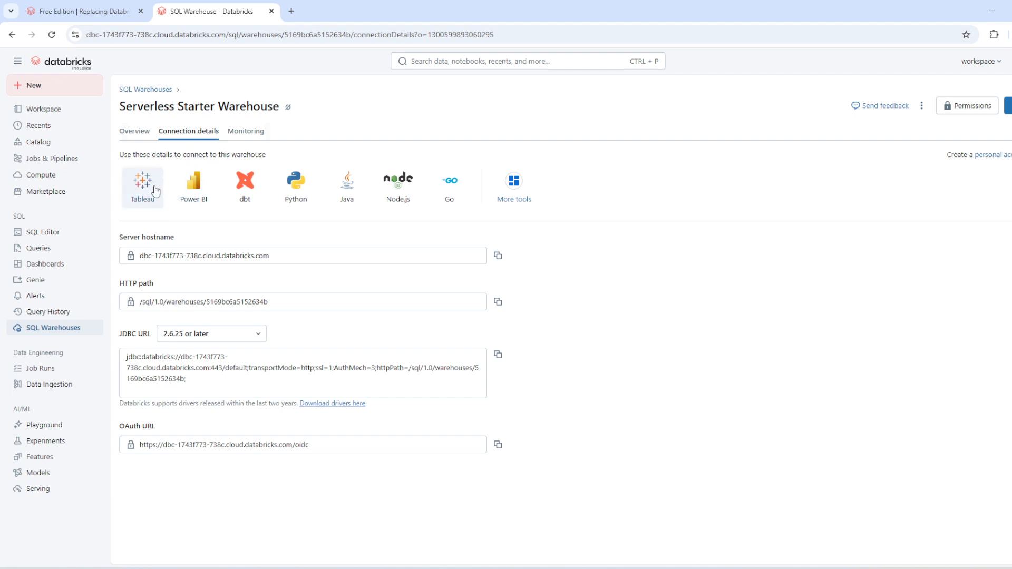
pyautogui.click(147, 190)
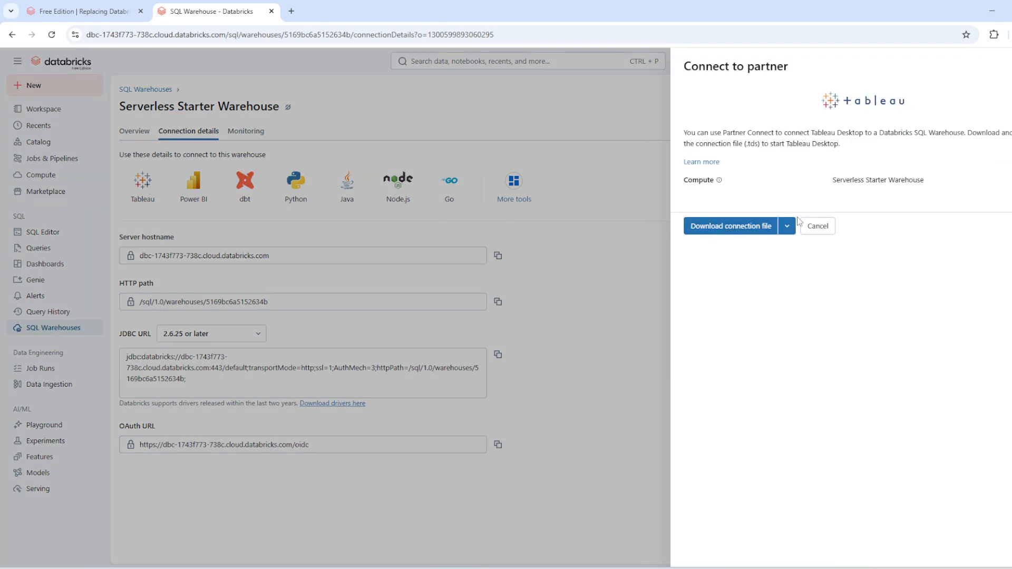
pyautogui.click(818, 226)
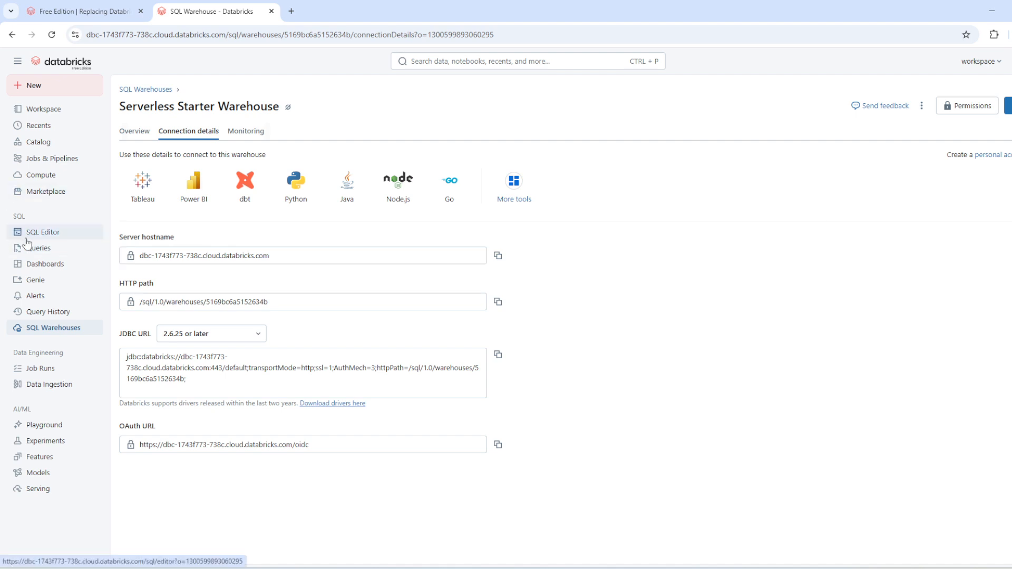
# Browse the Databricks Marketplace for featured providers, partner integrations, models, and popular and free datasets.
pyautogui.click(45, 193)
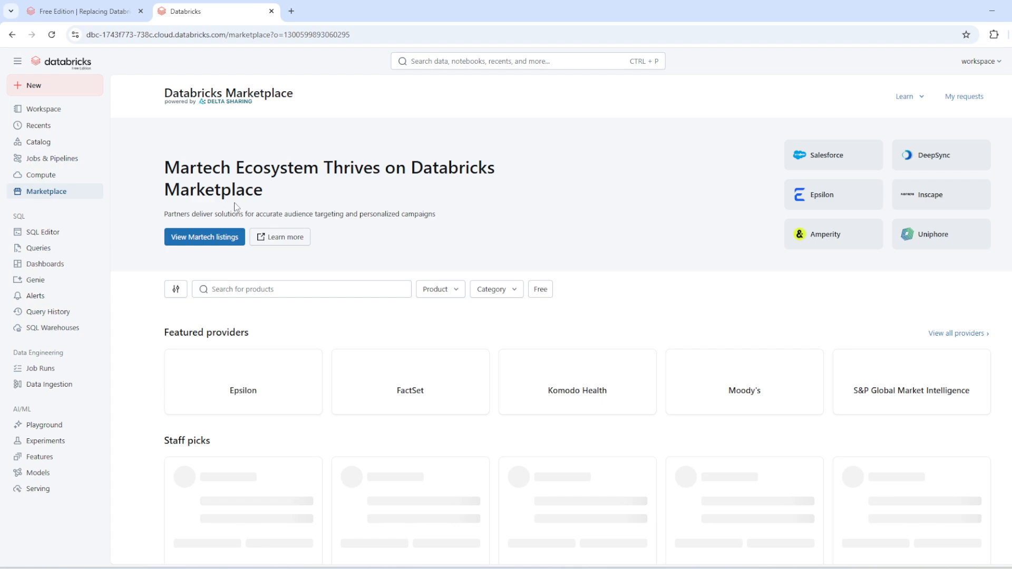
pyautogui.scroll(-4, 659, 326)
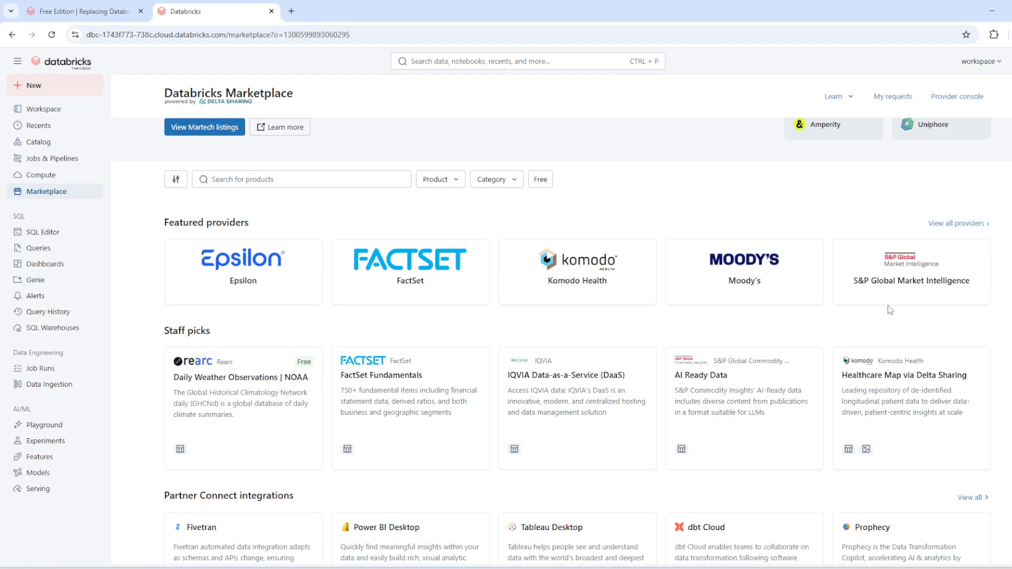
pyautogui.scroll(-4, 884, 314)
pyautogui.scroll(-2, 729, 302)
pyautogui.scroll(-2, 650, 314)
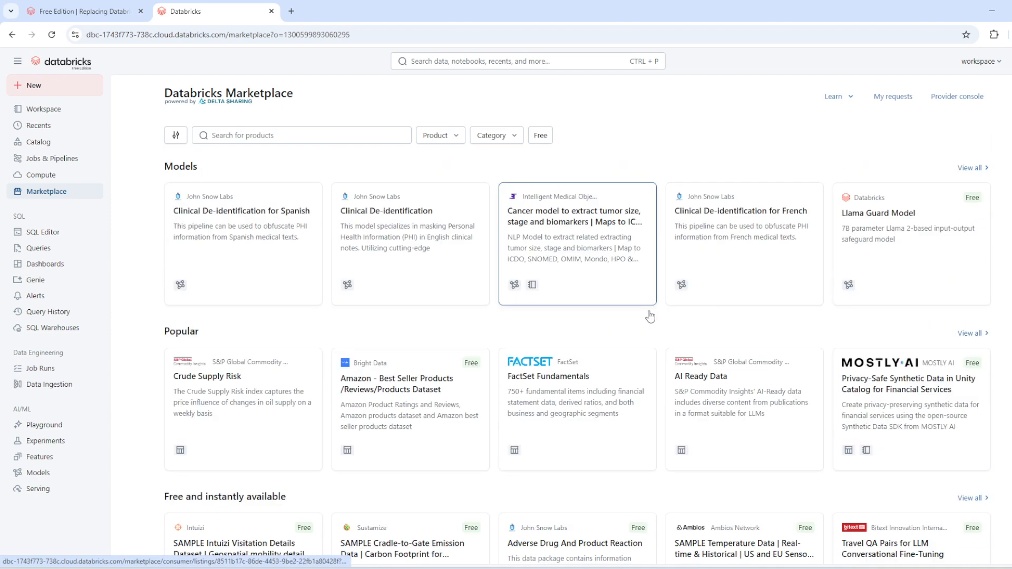
pyautogui.scroll(-2, 366, 340)
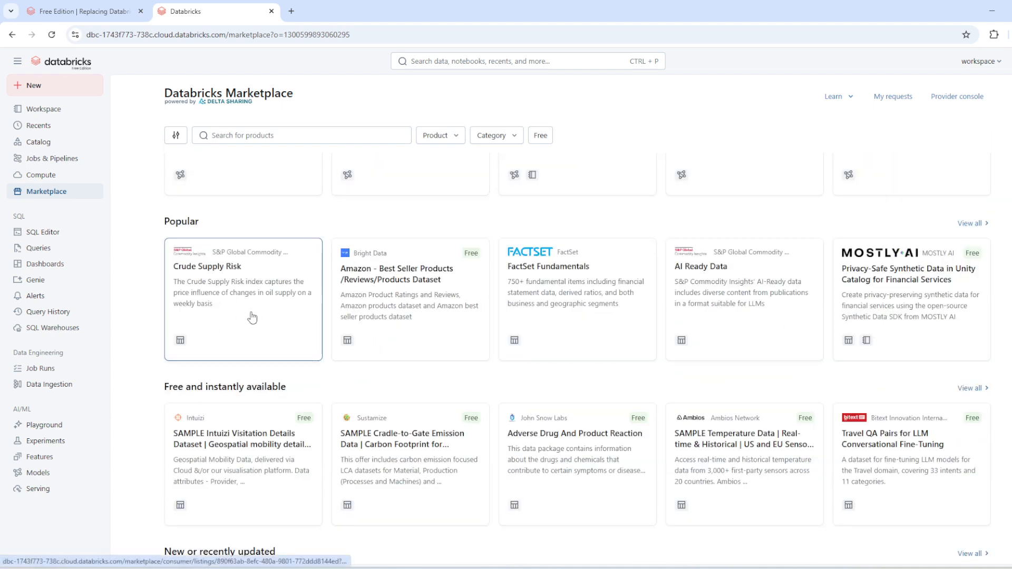
# Open the SQL Editor and expand the bakehouse schema in the samples catalog to view its tables.
pyautogui.click(52, 235)
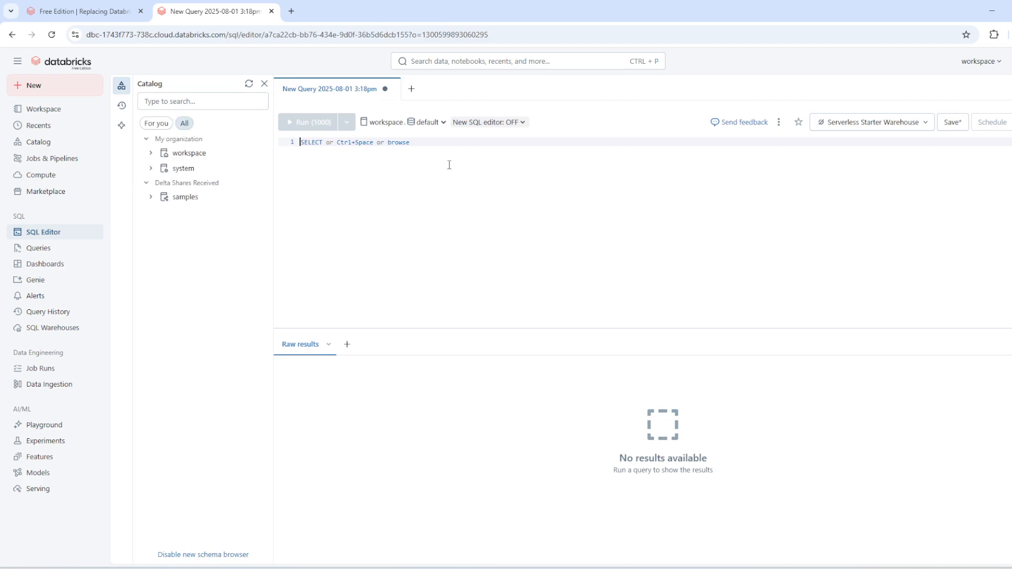
pyautogui.click(152, 197)
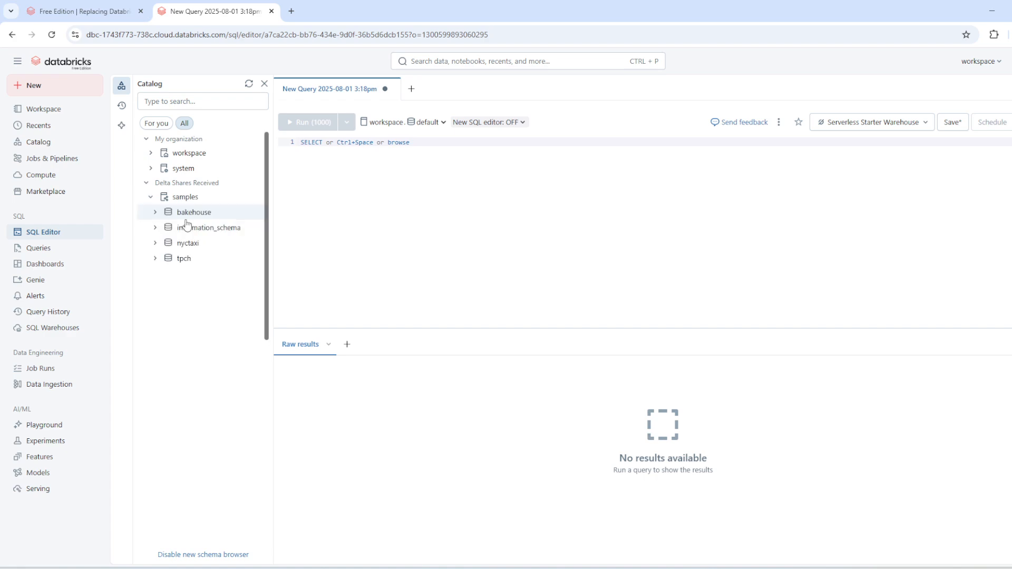
pyautogui.click(155, 212)
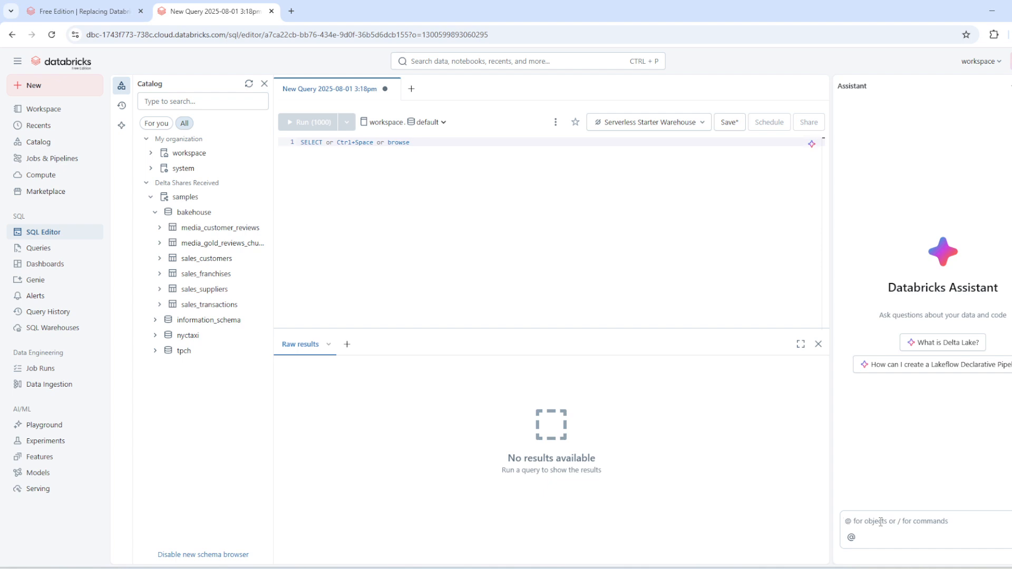
# Draft the Assistant prompt "please write a CTE for nyctaxi".
pyautogui.write('please write a CTE for nyctaxi')
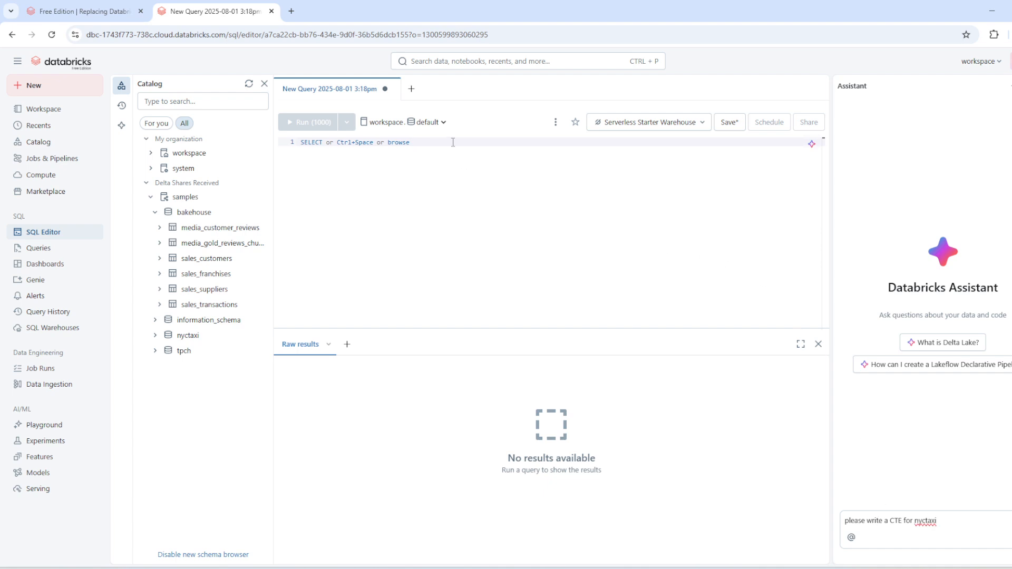
pyautogui.click(430, 121)
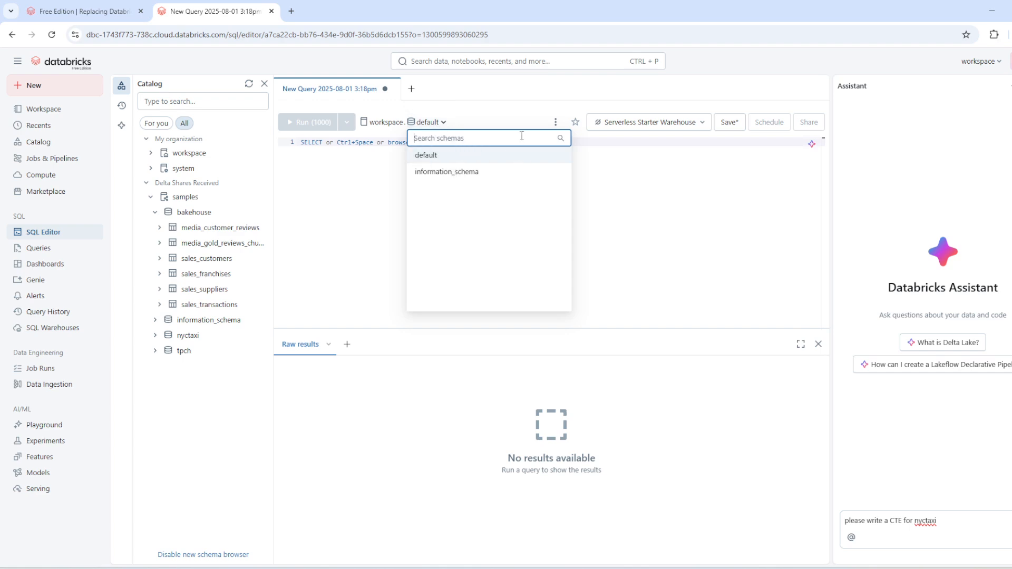
pyautogui.write('ny')
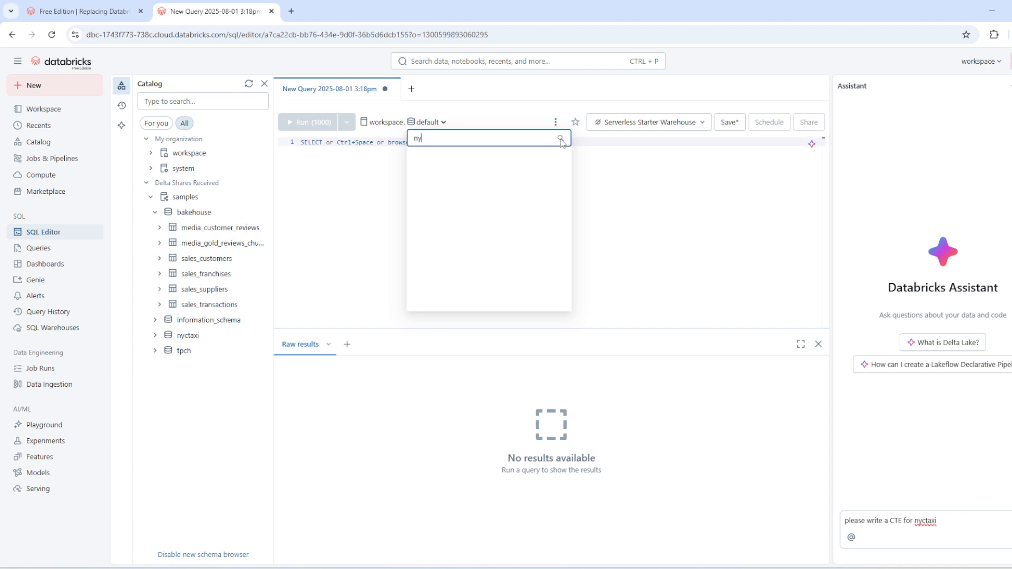
pyautogui.click(372, 233)
# Expand the nyctaxi schema and its trips table in the samples catalog, and insert the table's name into the query.
pyautogui.click(186, 337)
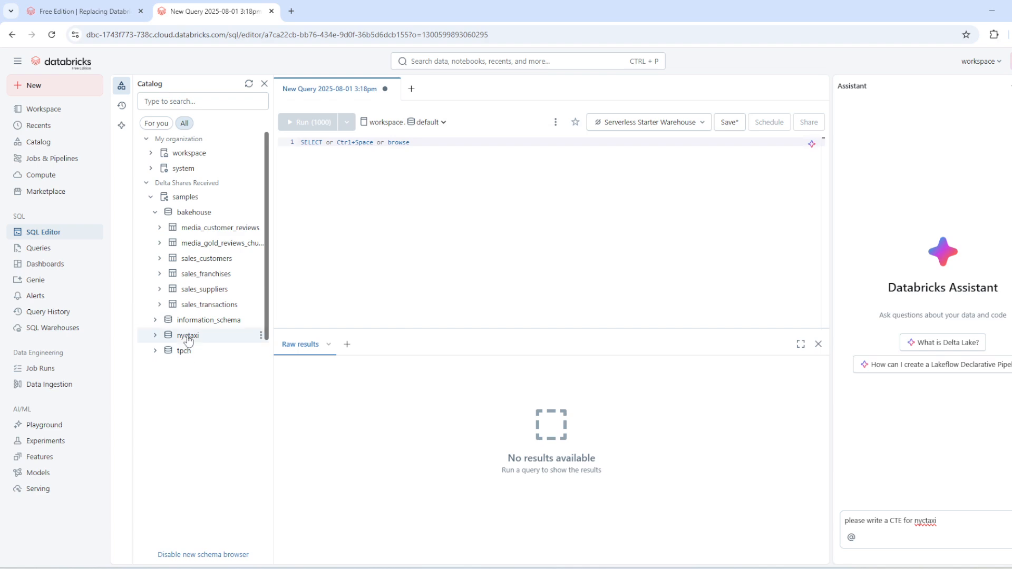
pyautogui.moveTo(189, 340)
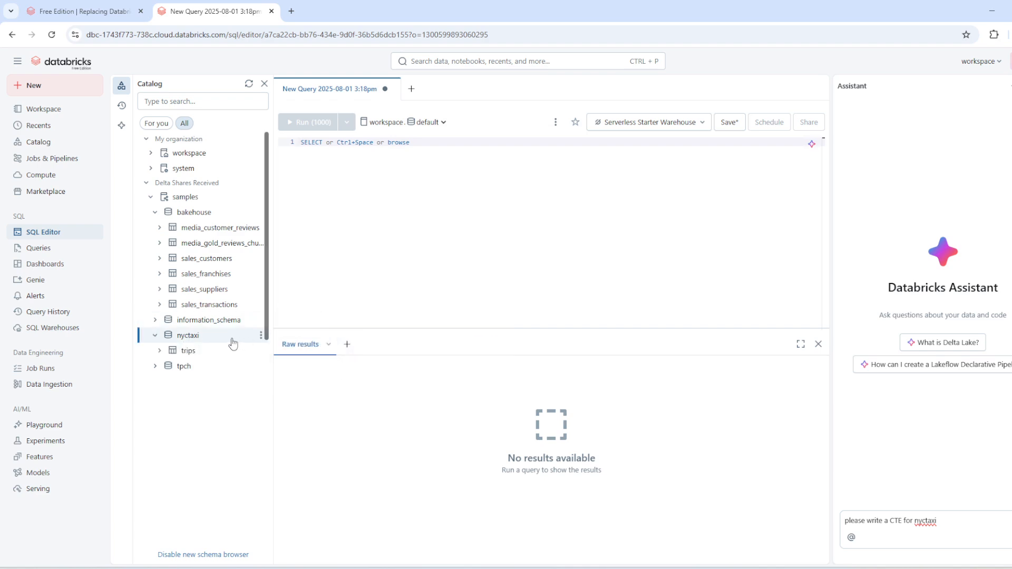
pyautogui.click(198, 353)
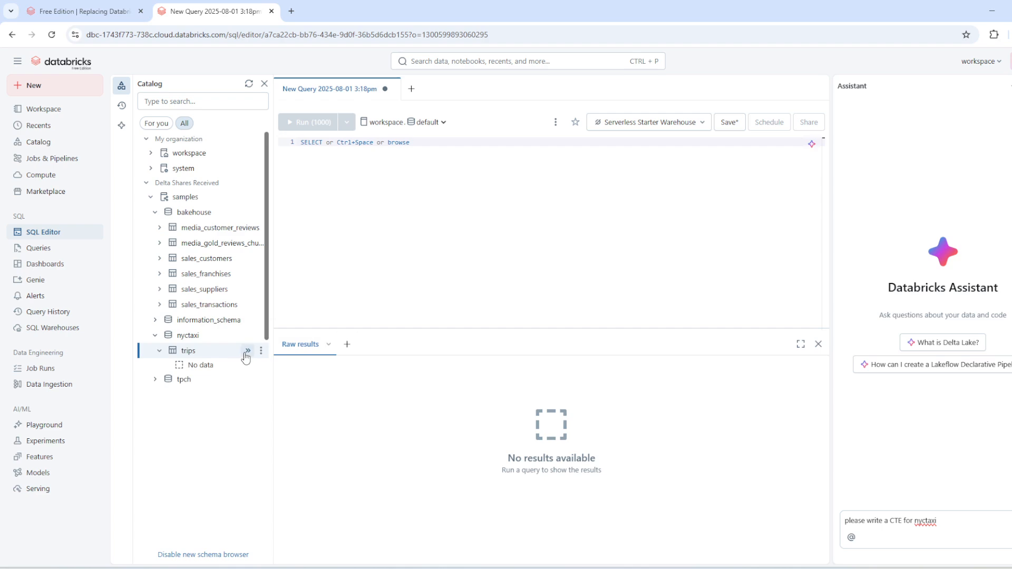
pyautogui.click(247, 351)
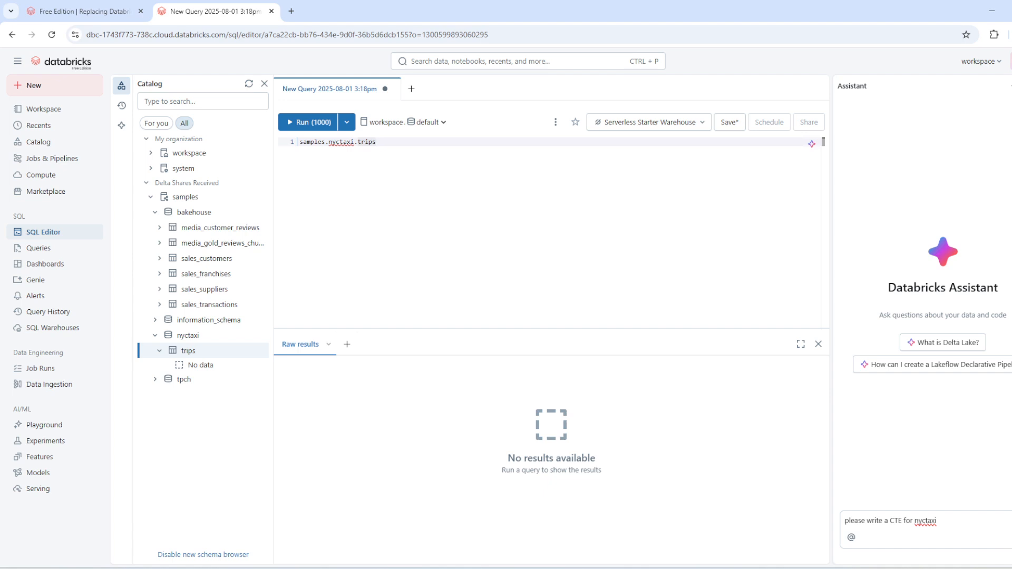
# Submit the drafted prompt to the Assistant and replace the active query with the CTE it generates.
pyautogui.press('Return')
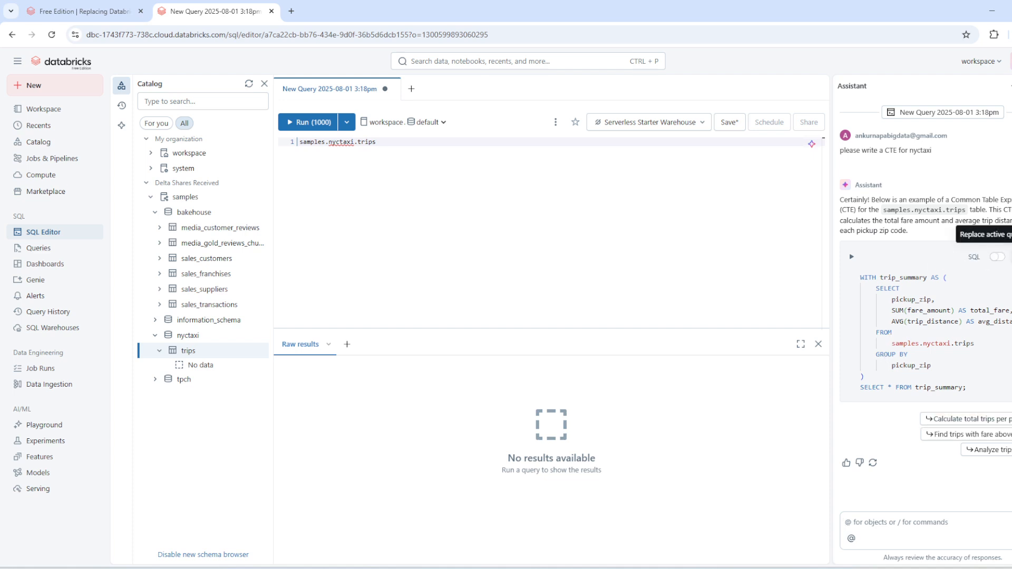
pyautogui.click(1011, 257)
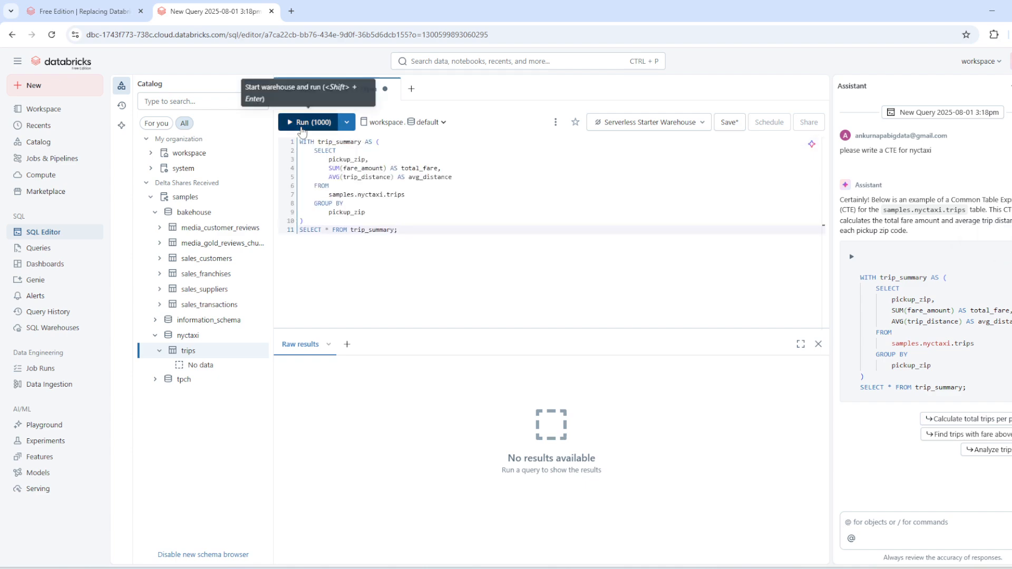
# Run the trip_summary query on the Serverless Starter Warehouse and allow the site's browser notifications.
pyautogui.click(303, 126)
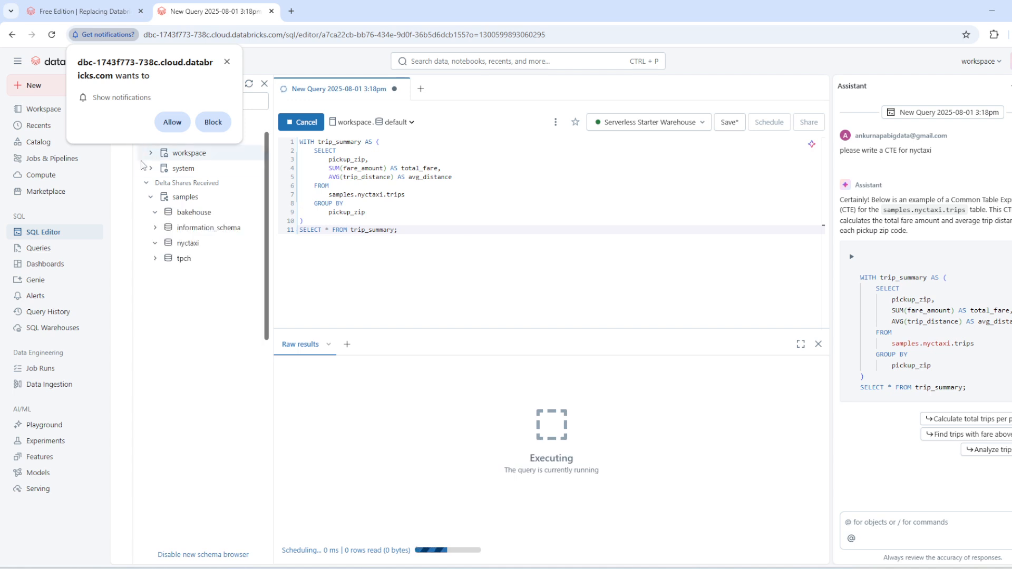
pyautogui.click(172, 122)
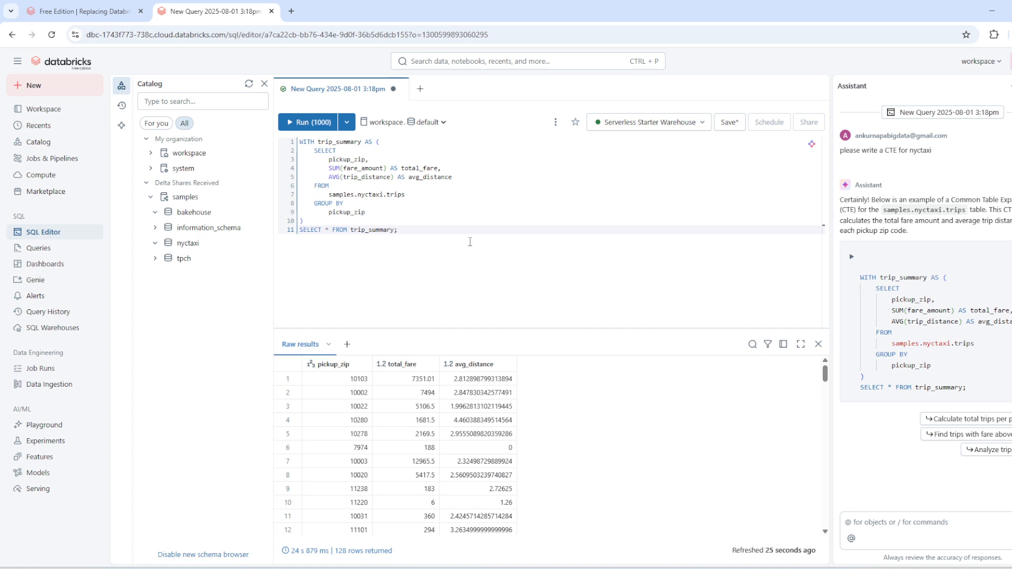
pyautogui.click(469, 242)
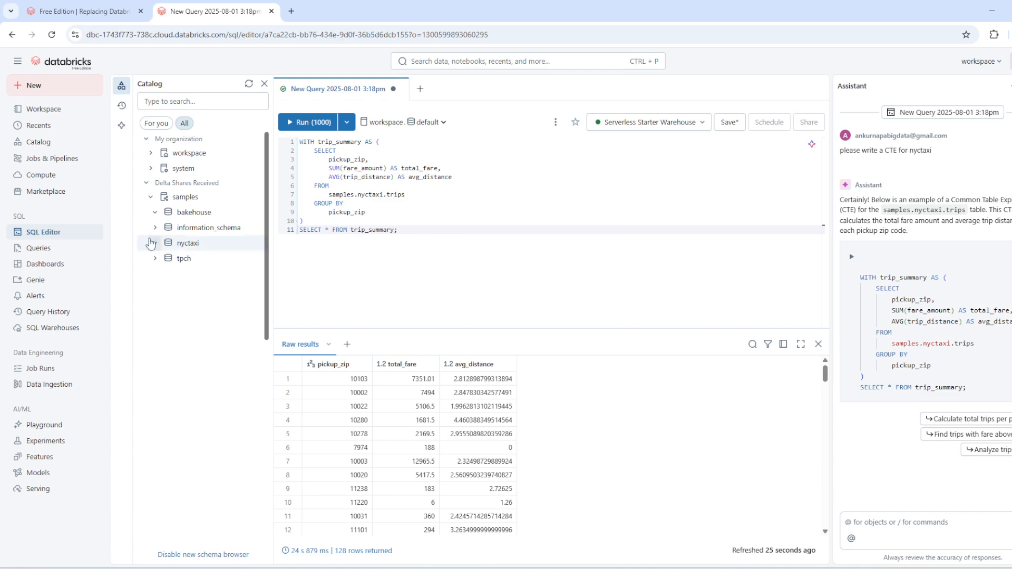
# Collapse the bakehouse schema and view the list of saved queries.
pyautogui.click(155, 213)
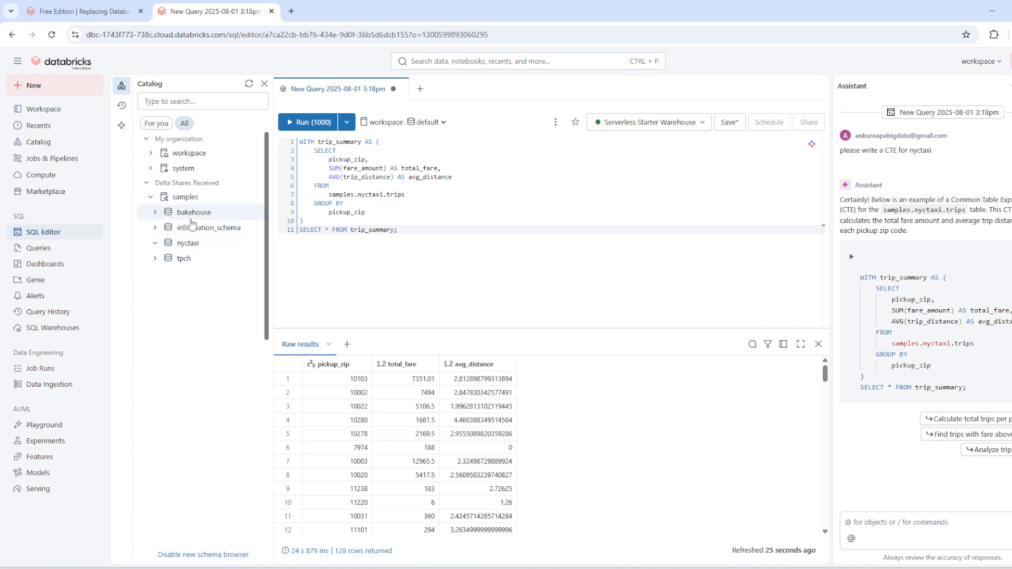
pyautogui.click(36, 252)
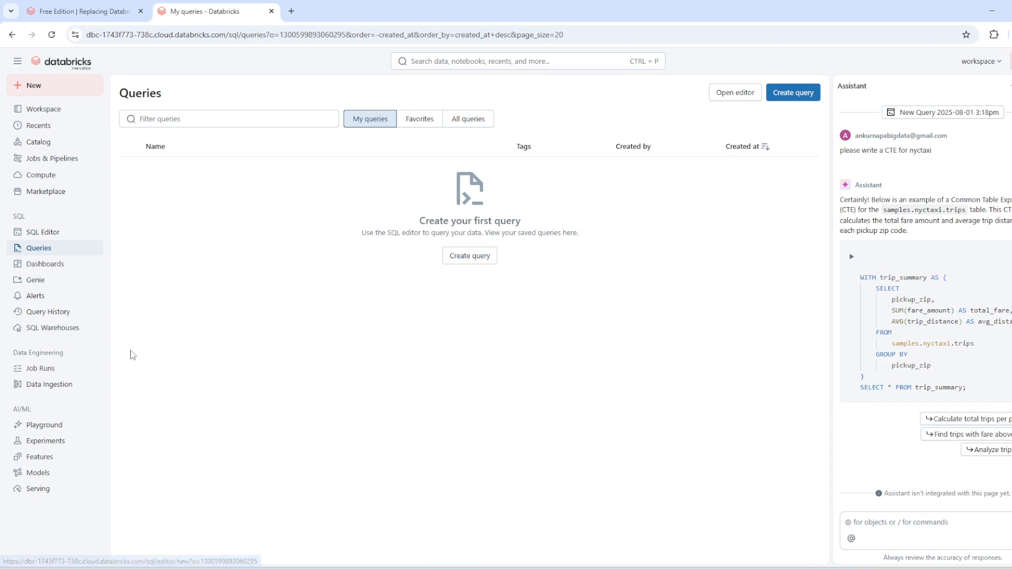
# Open the featured NYC Taxi Trip Analysis sample dashboard and examine its fare, route, pickup and dropoff visualizations.
pyautogui.click(54, 269)
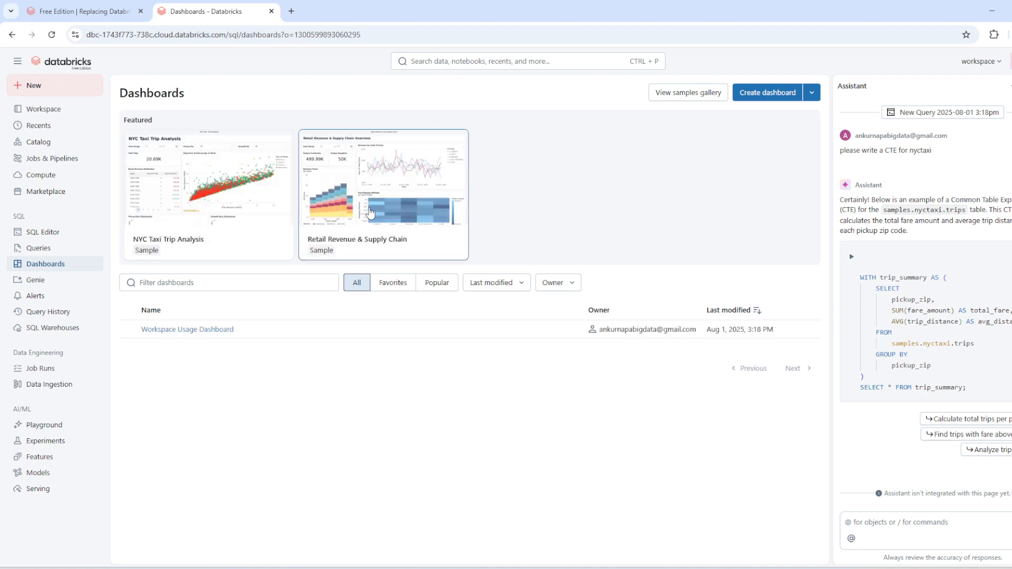
pyautogui.click(370, 213)
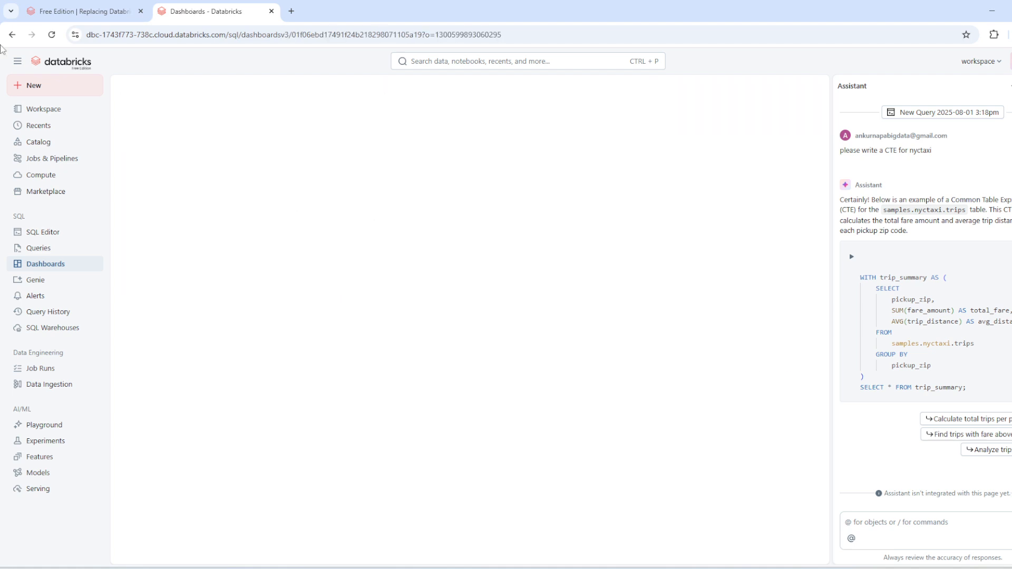
pyautogui.click(10, 36)
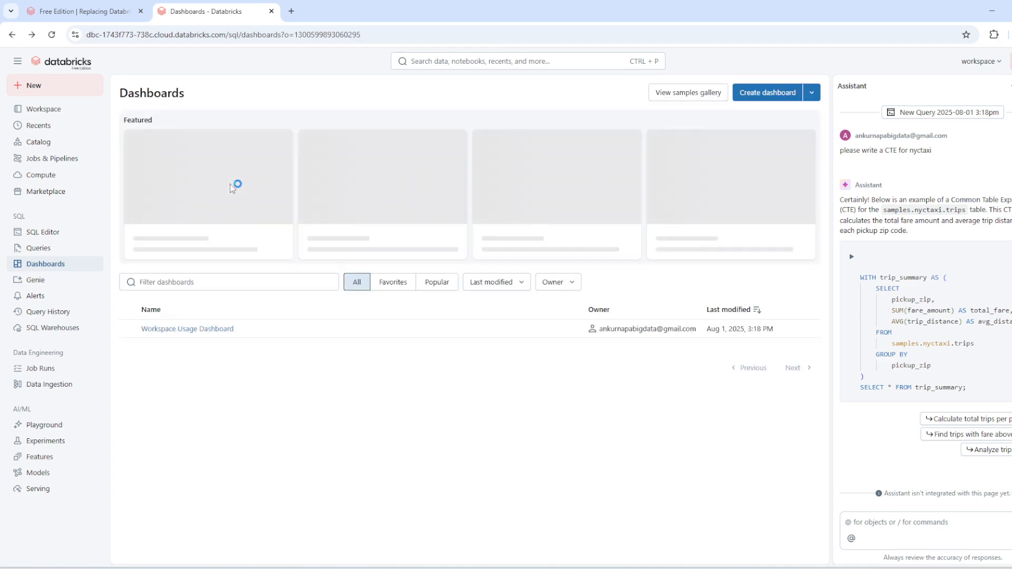
pyautogui.click(209, 211)
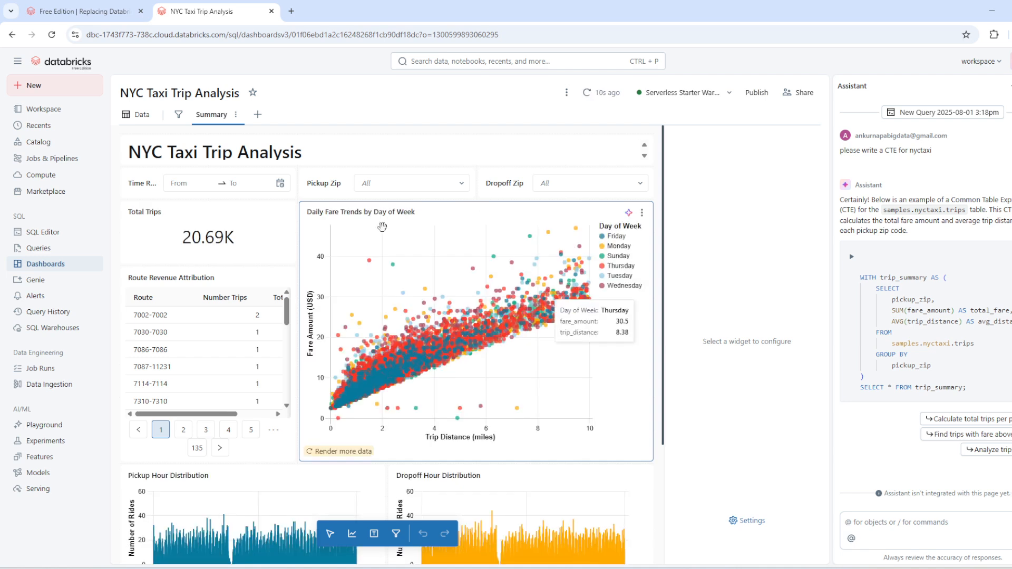
pyautogui.scroll(-2, 626, 279)
pyautogui.scroll(2, 624, 273)
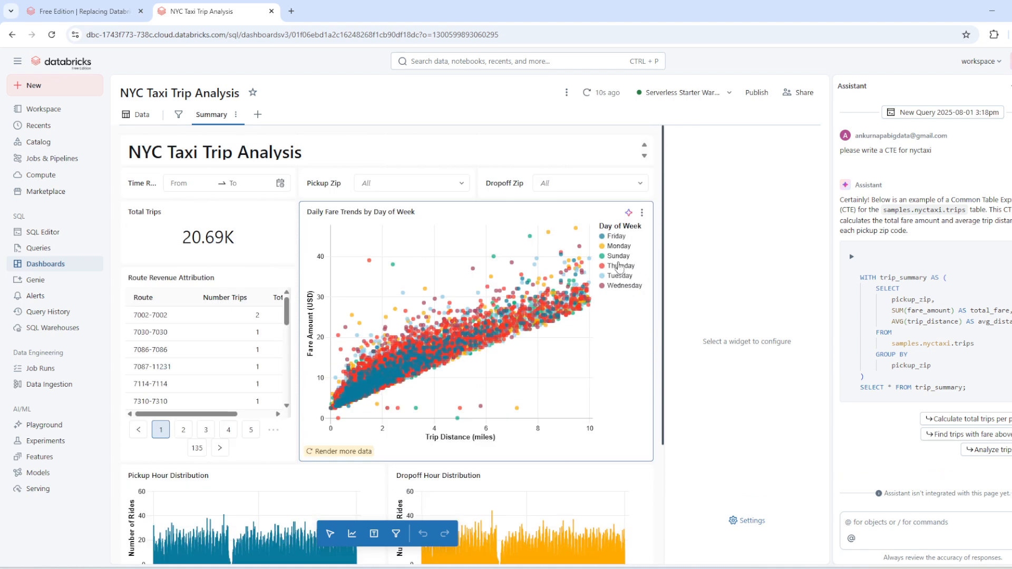
pyautogui.scroll(-3, 330, 345)
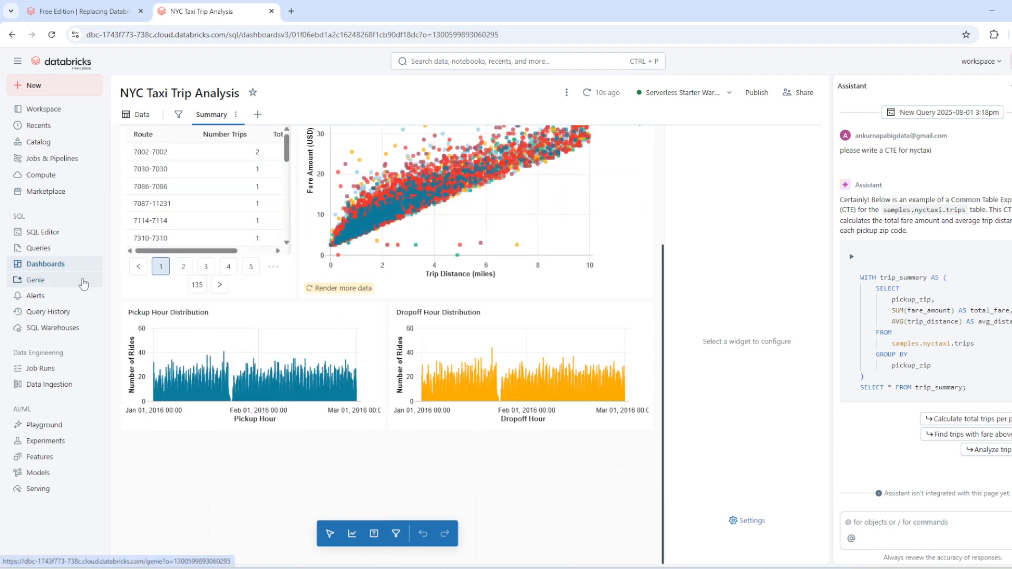
# Close the Assistant and create a new Genie space connected to the trips table in the samples catalog's nyctaxi schema.
pyautogui.click(84, 284)
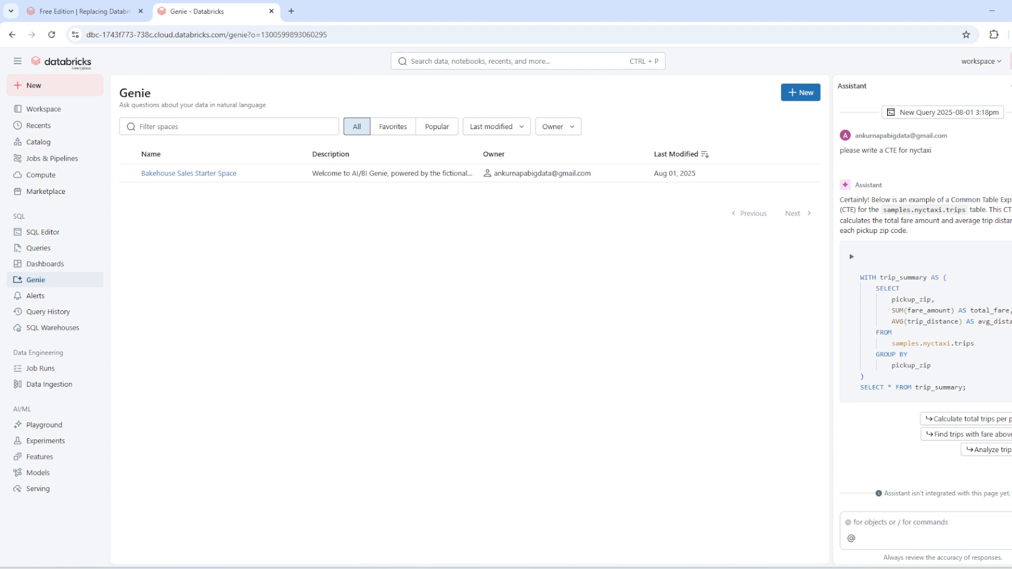
pyautogui.click(1011, 86)
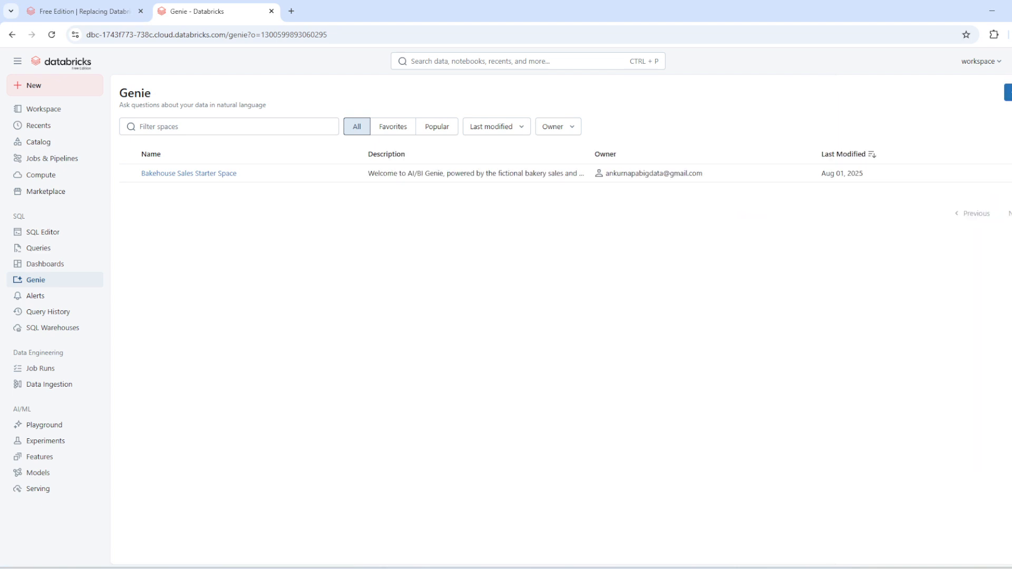
pyautogui.click(1010, 93)
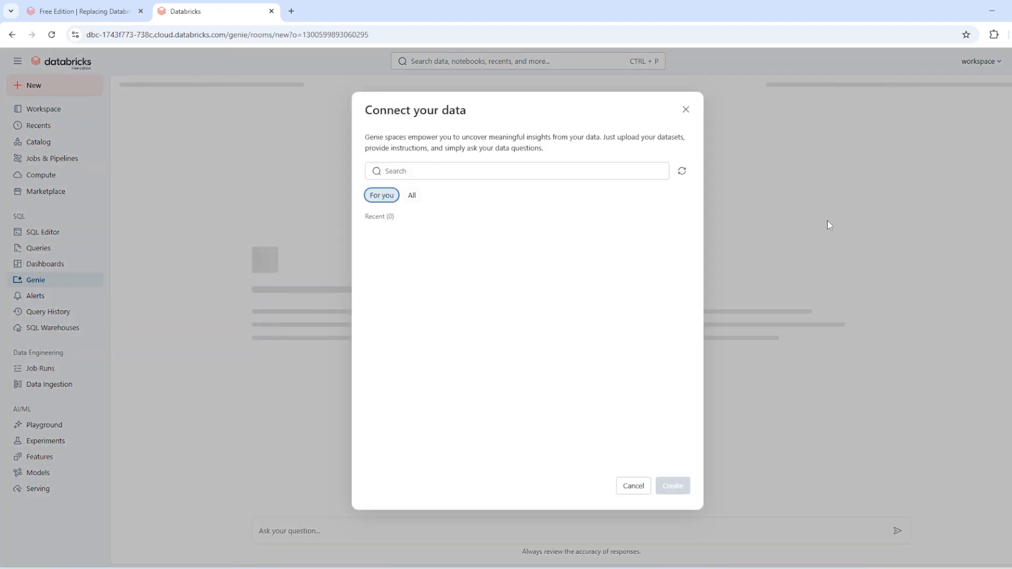
pyautogui.click(412, 196)
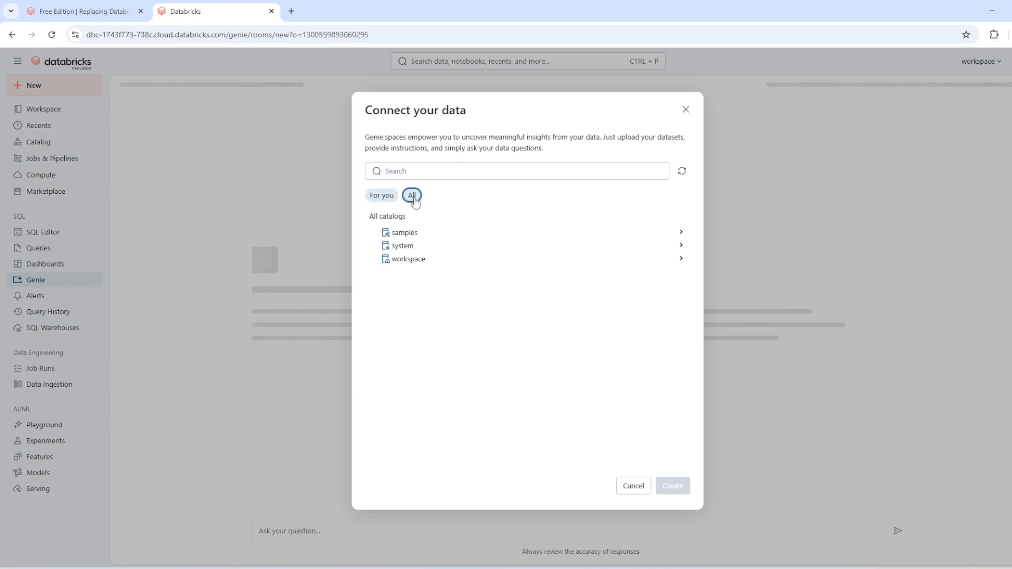
pyautogui.click(414, 261)
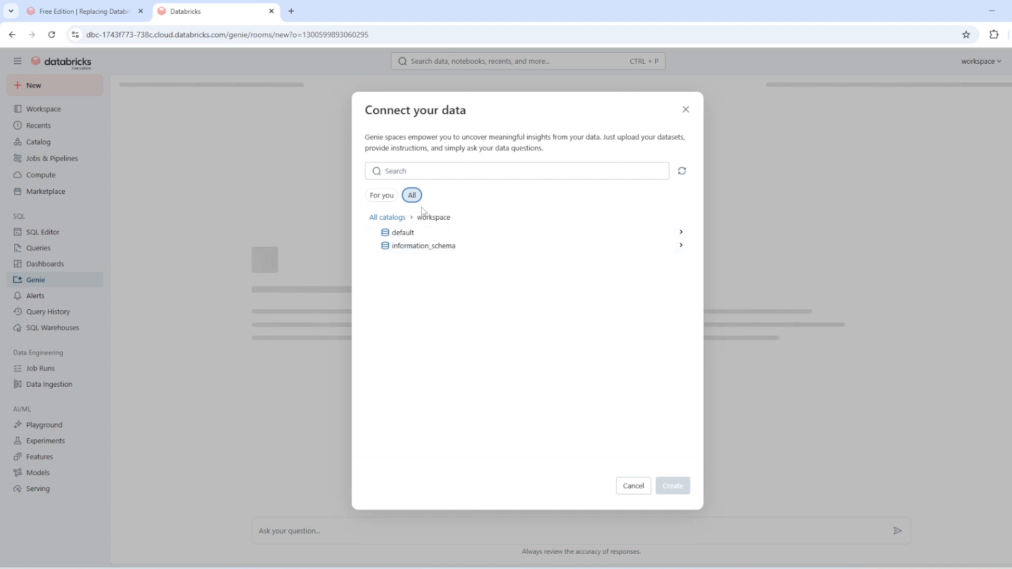
pyautogui.click(404, 217)
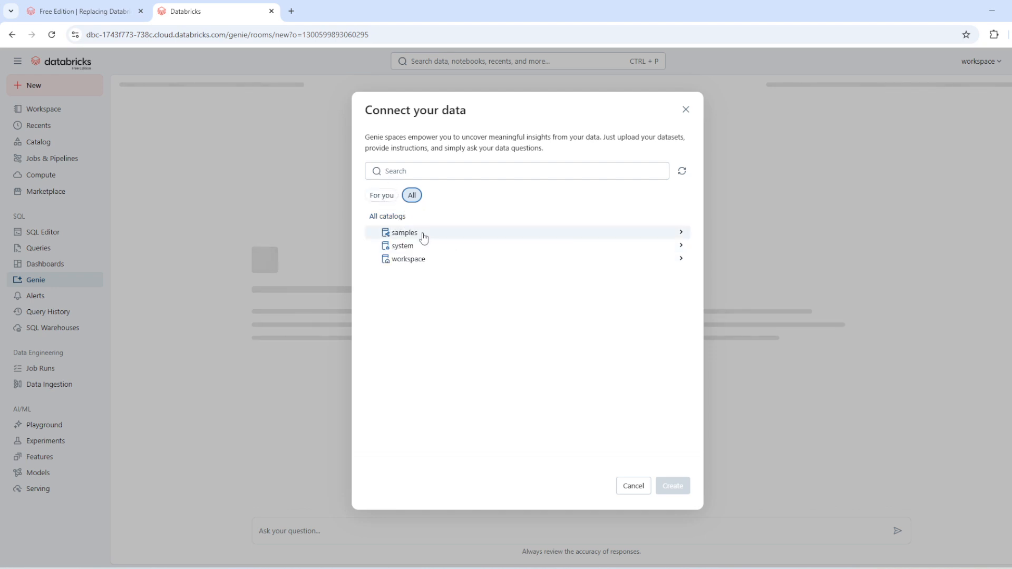
pyautogui.click(424, 235)
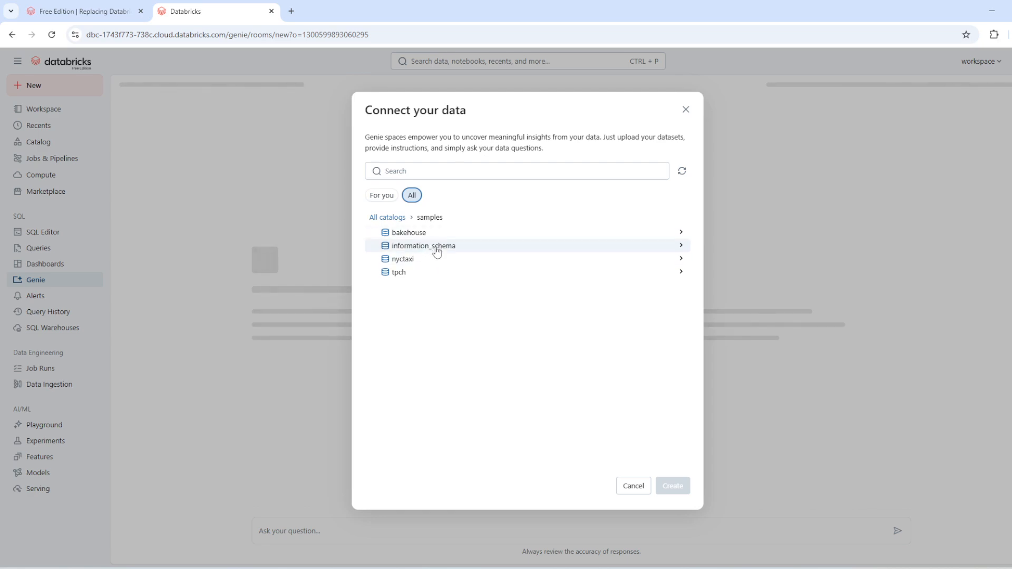
pyautogui.click(438, 259)
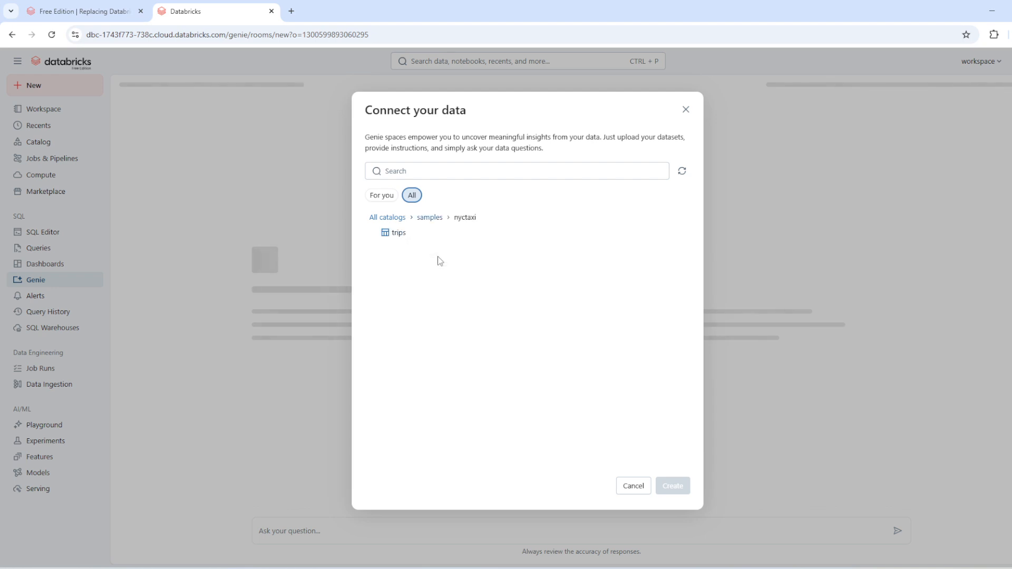
pyautogui.click(401, 236)
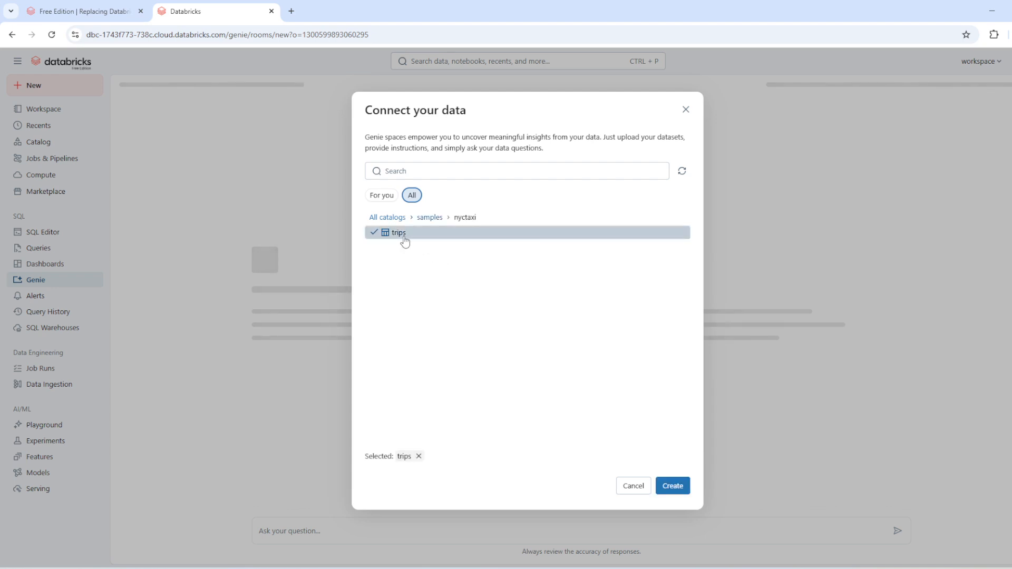
pyautogui.click(674, 481)
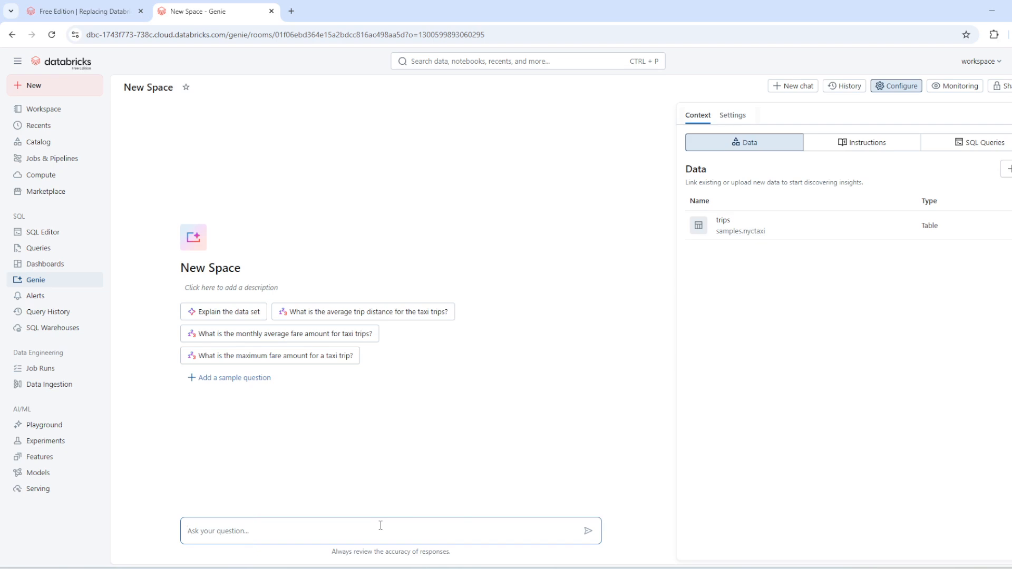
# Ask Genie "what this data is all about" and mark its answer as correct.
pyautogui.write('what ')
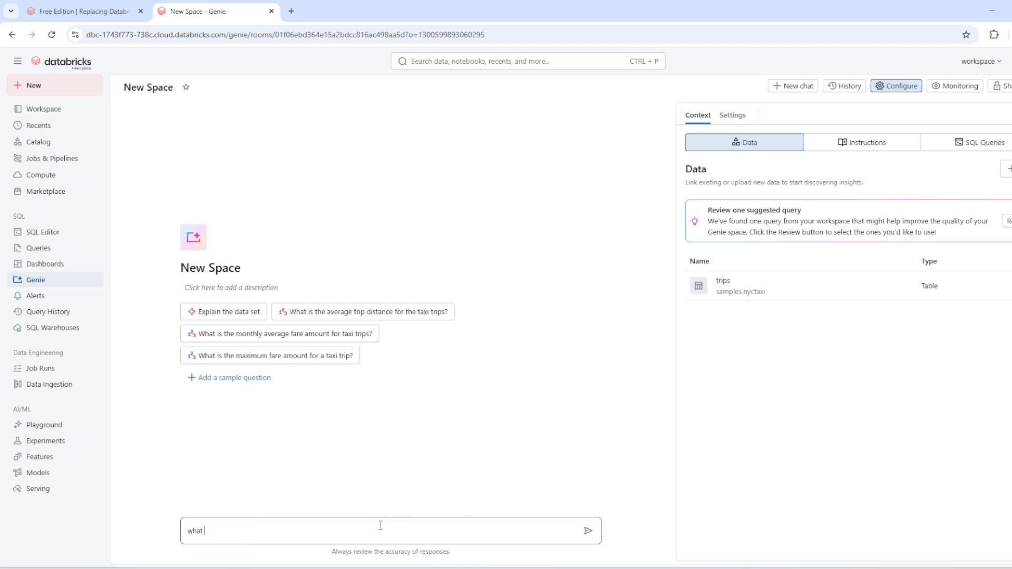
pyautogui.write('this dat')
pyautogui.click(589, 531)
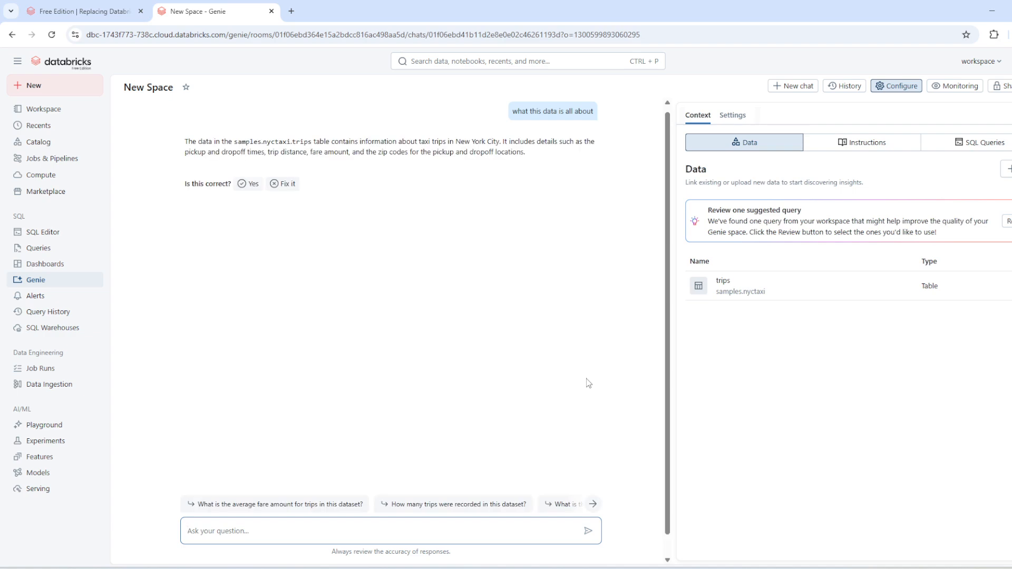
pyautogui.click(249, 184)
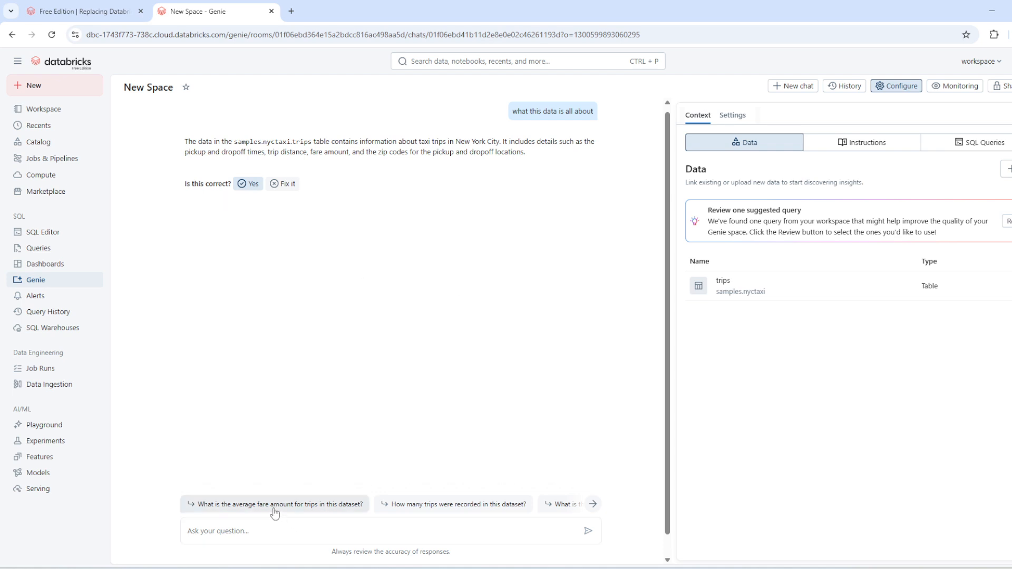
# Review the suggested "Trip Summary by Pickup Zip" query and accept it as an example SQL query for the Genie space.
pyautogui.click(593, 505)
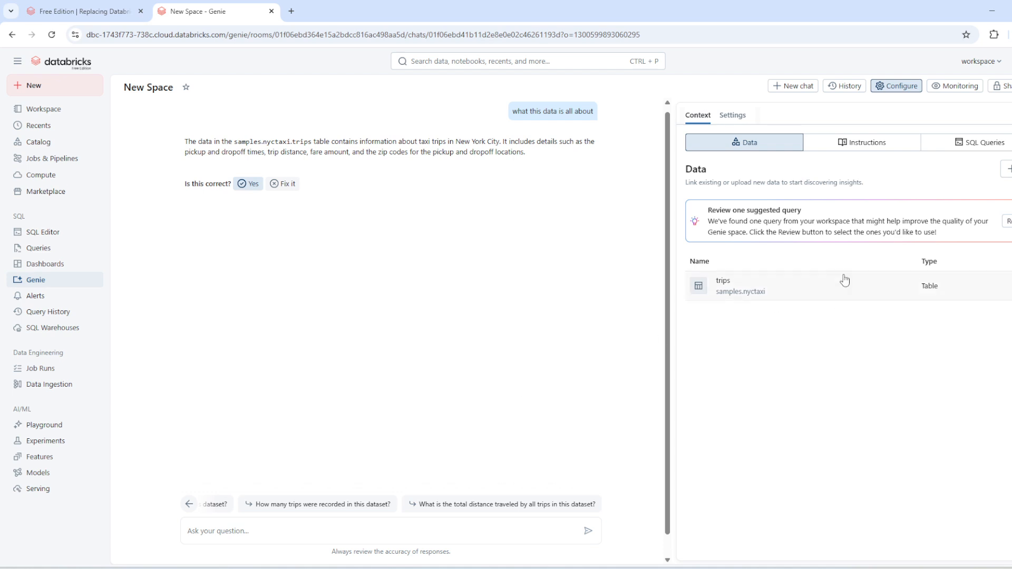
pyautogui.click(1007, 221)
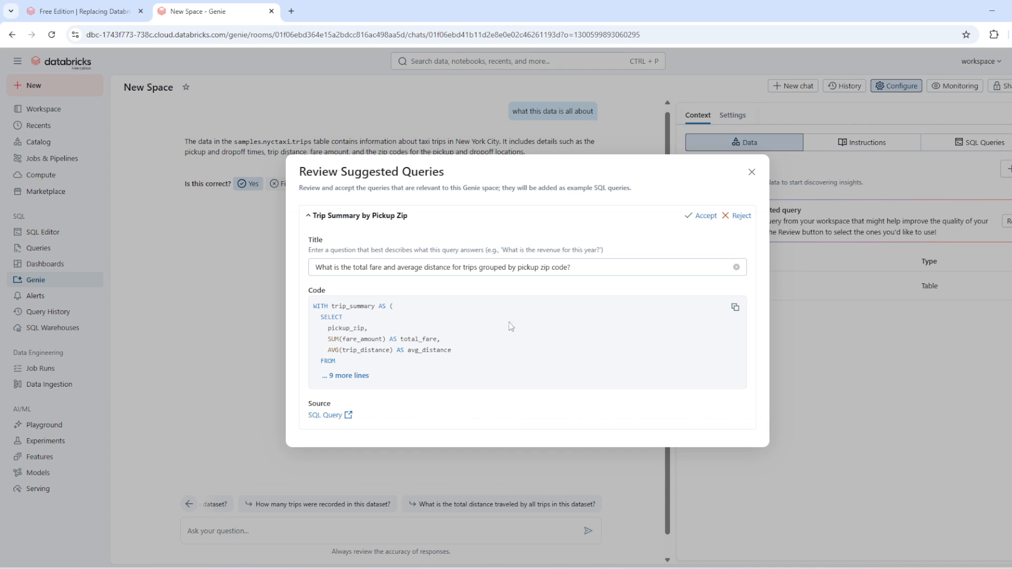
pyautogui.click(705, 219)
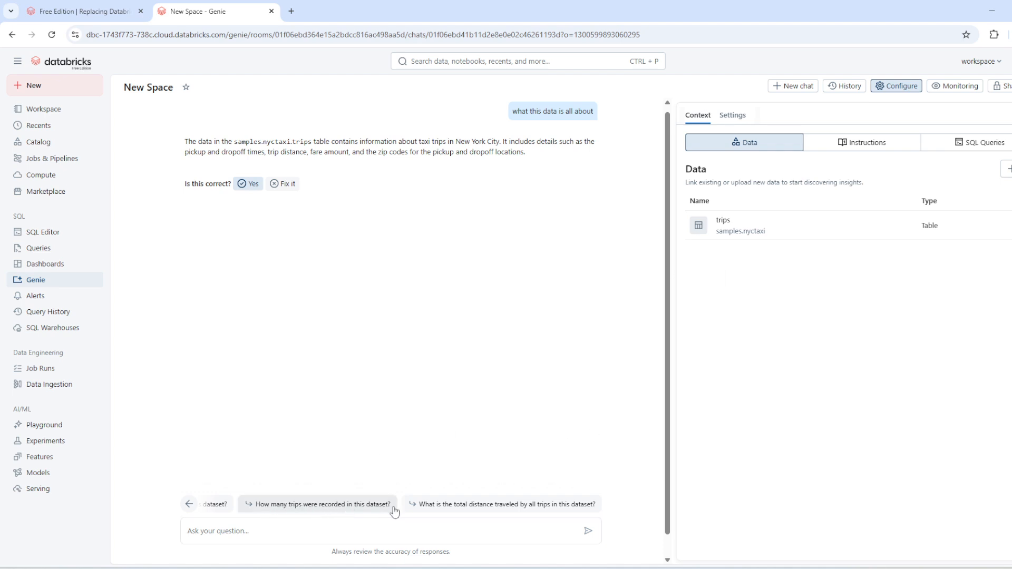
# Ask Genie the suggested question "How many trips were recorded in this dataset?" and show the SQL code behind the answer.
pyautogui.click(344, 505)
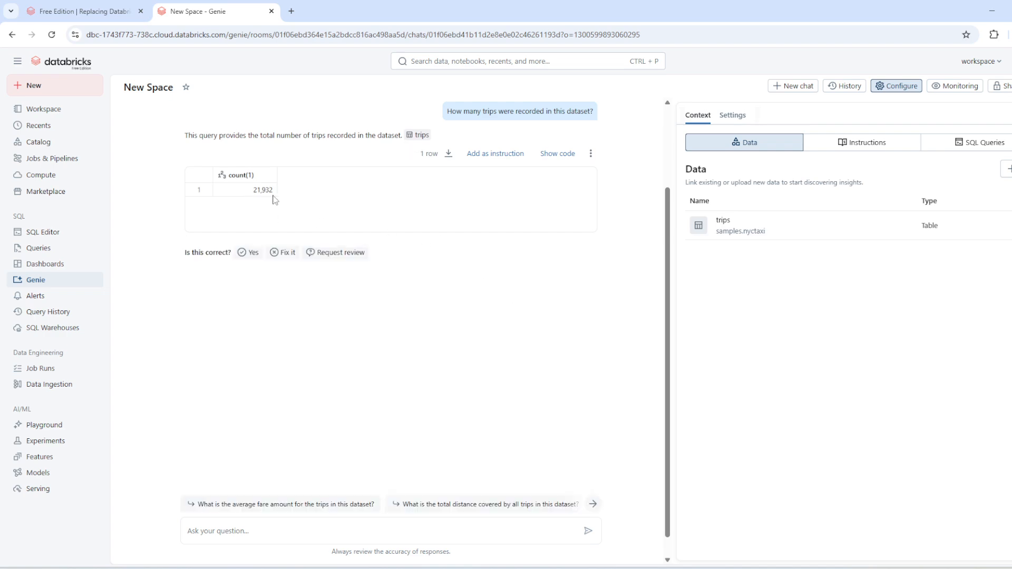
pyautogui.click(558, 158)
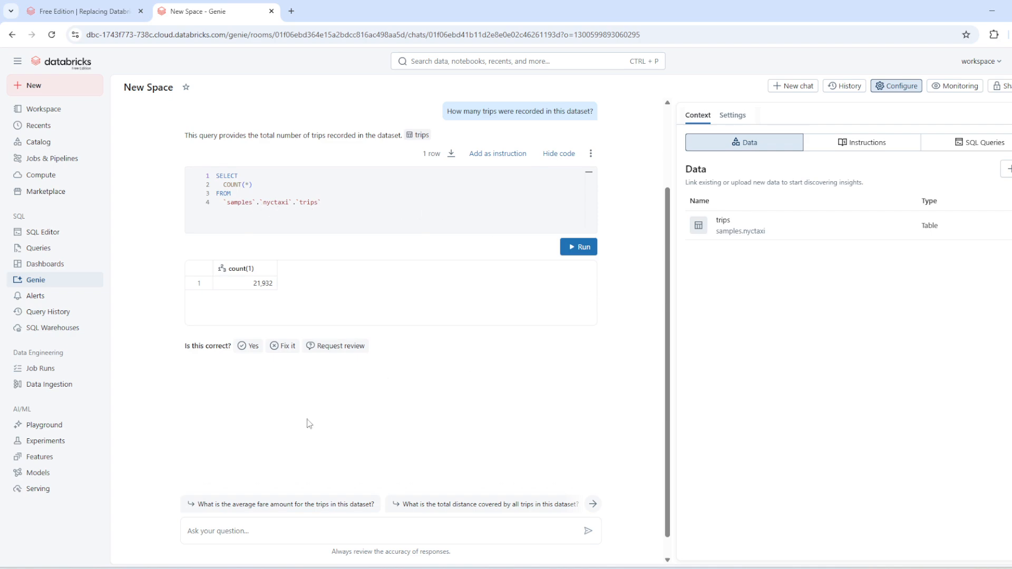
# Look through the suggested follow-up questions and ask Genie for the "shortest trip".
pyautogui.click(272, 524)
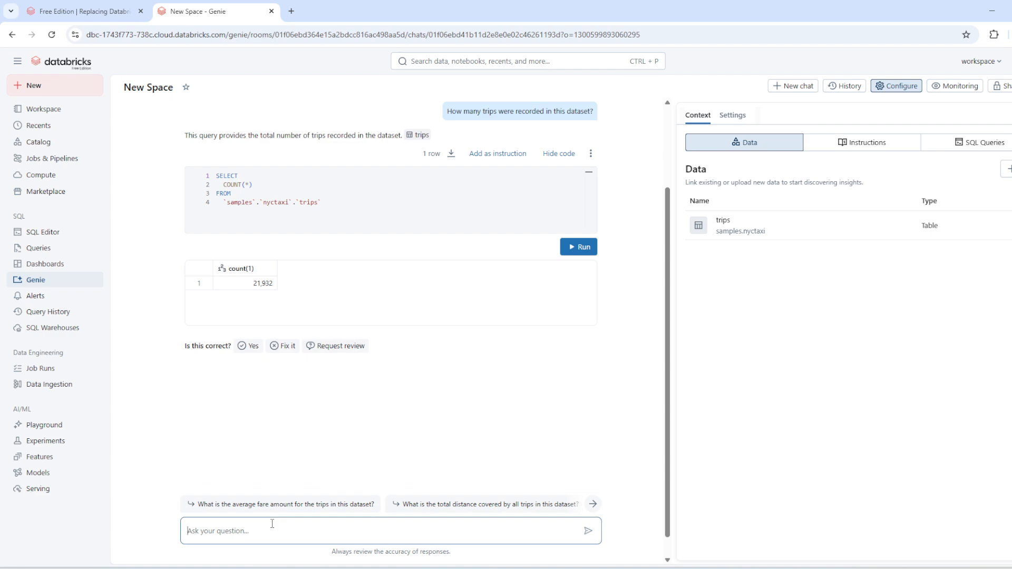
pyautogui.click(594, 504)
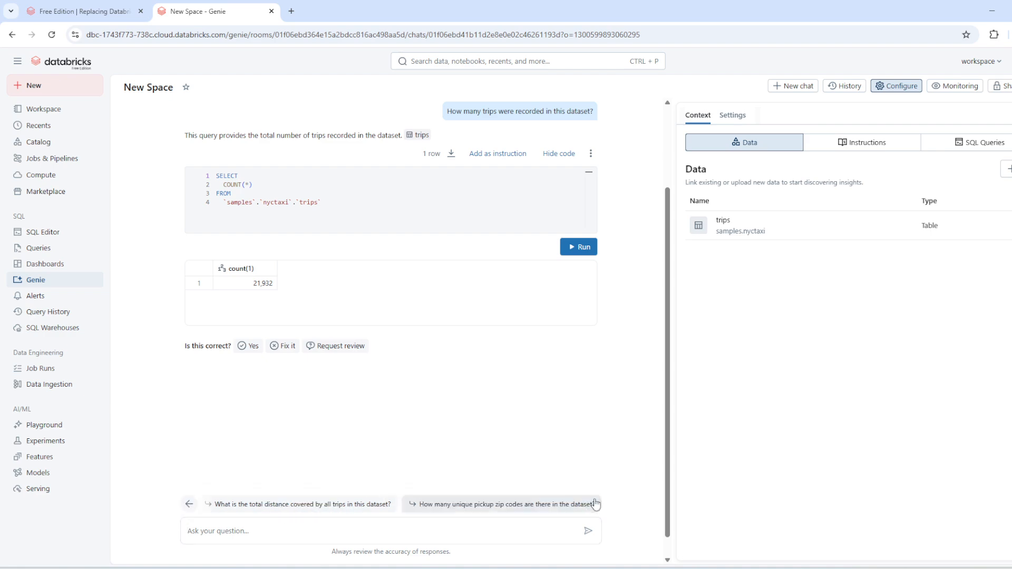
pyautogui.click(437, 529)
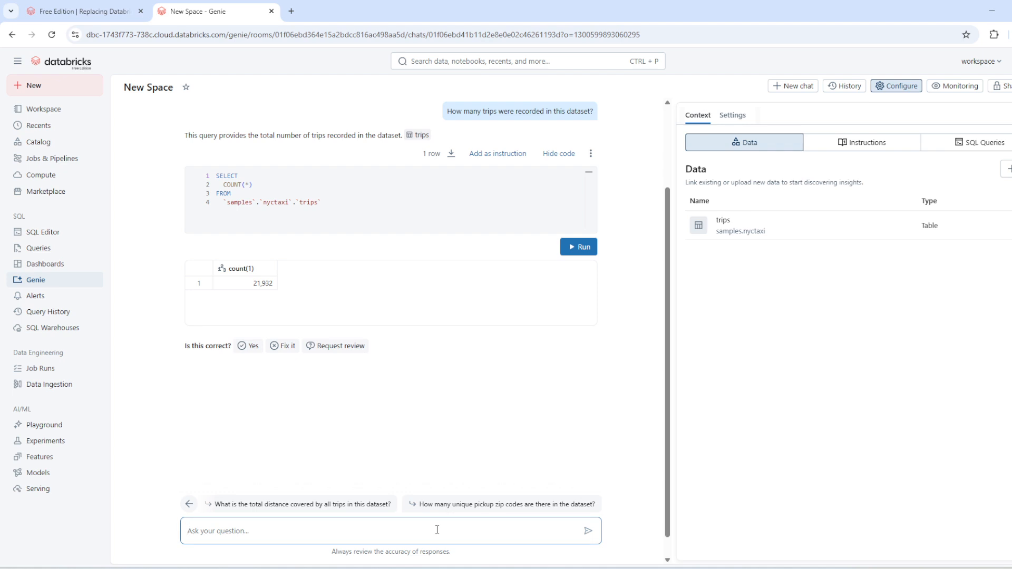
pyautogui.write('shortest trip')
pyautogui.click(587, 530)
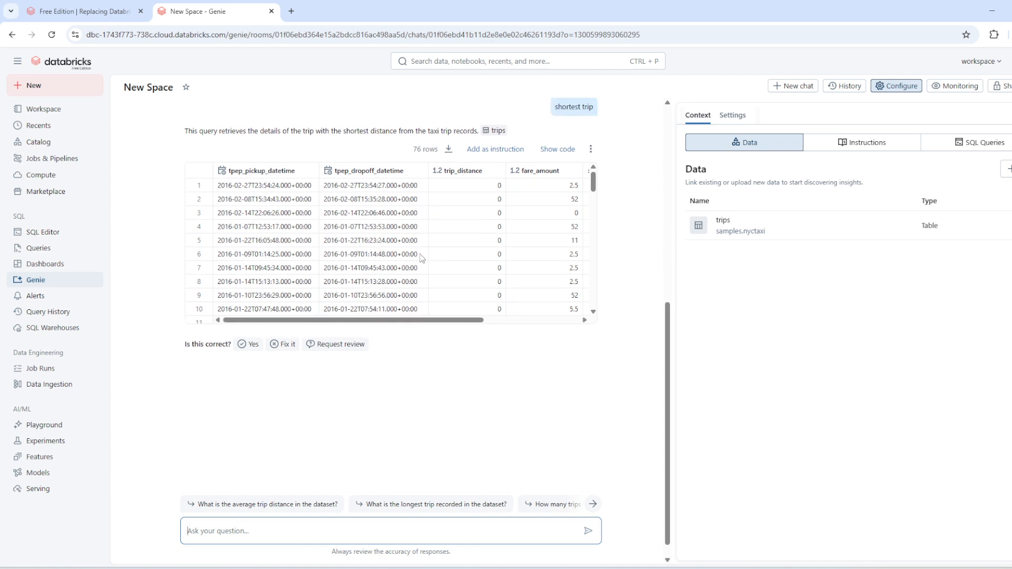
# Examine the remaining columns of the shortest trip results and the SQL code that generated them.
pyautogui.hscroll(3, 416, 257)
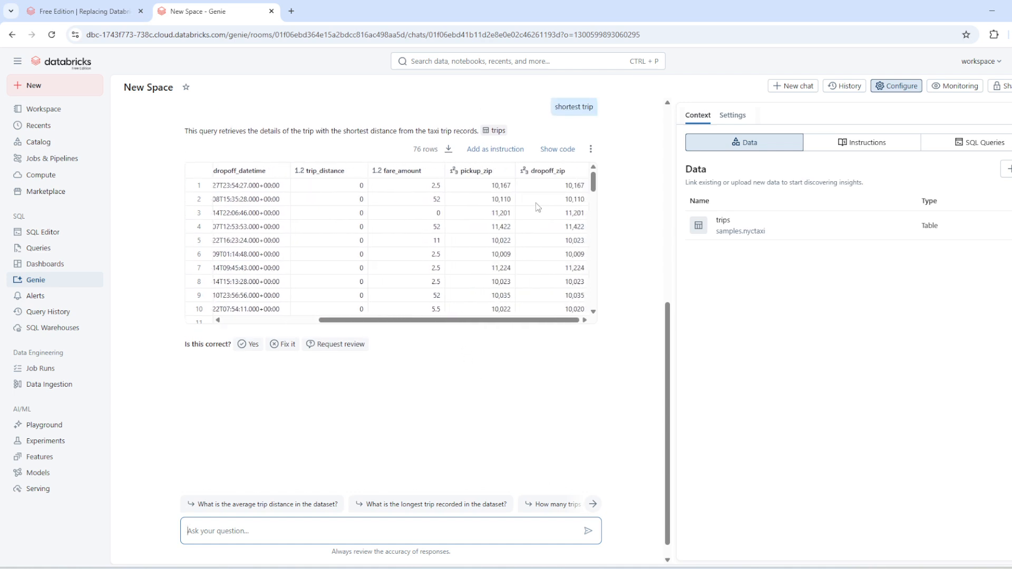
pyautogui.click(559, 149)
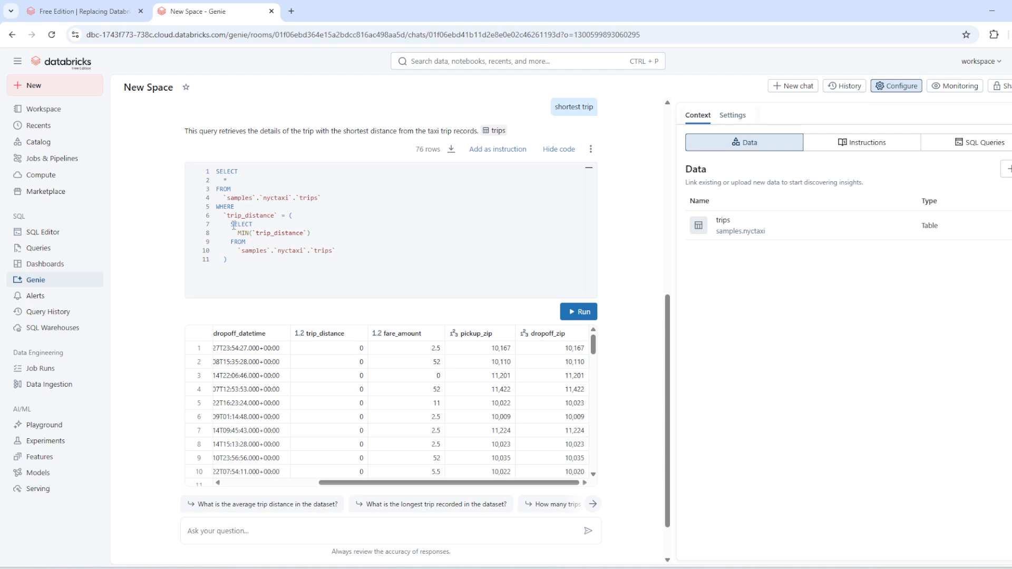
pyautogui.rightClick(299, 238)
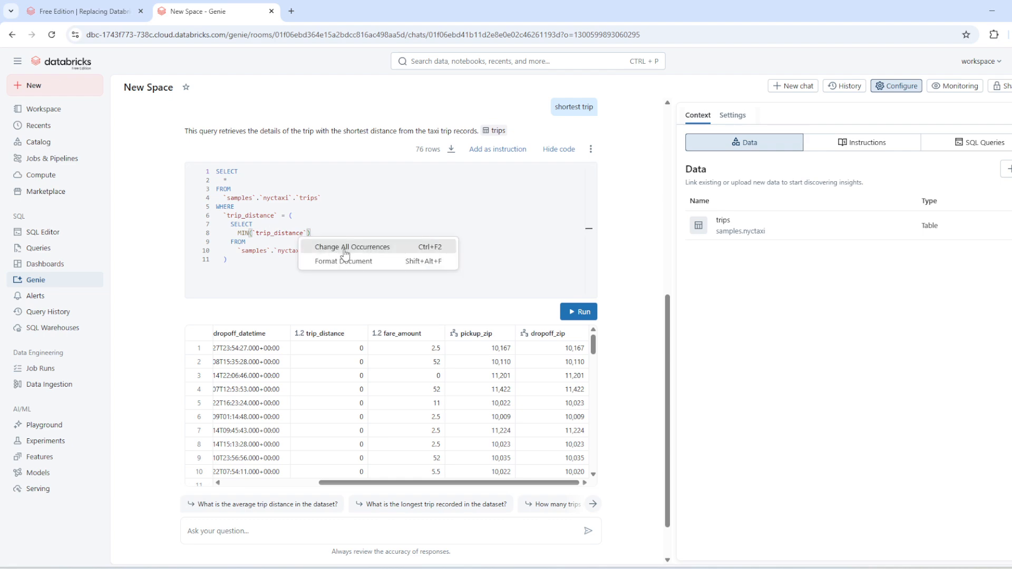
pyautogui.click(275, 252)
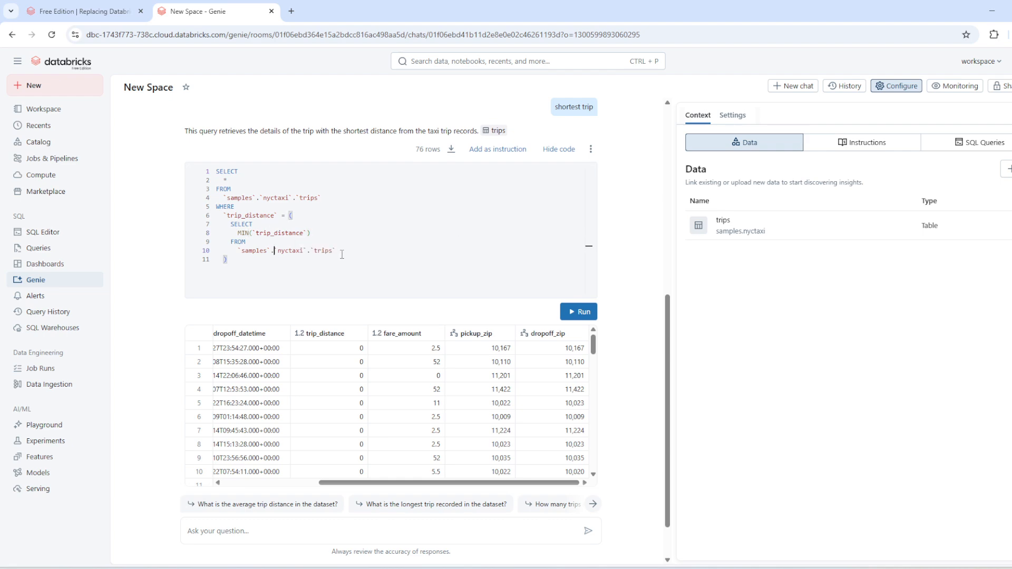
pyautogui.rightClick(246, 227)
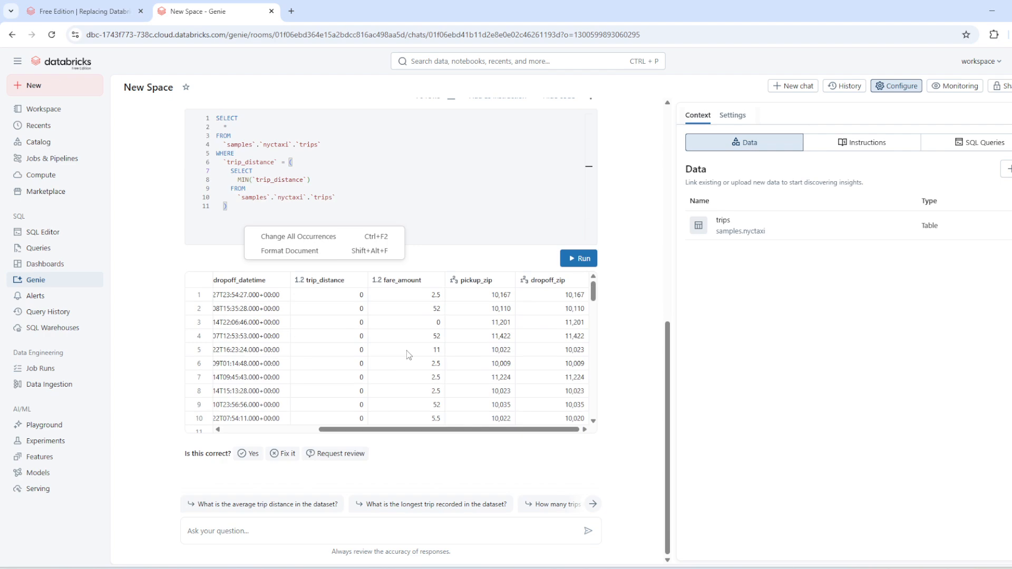
# View the Alerts and Query History pages, and open the overview of the Serverless Starter Warehouse.
pyautogui.click(64, 296)
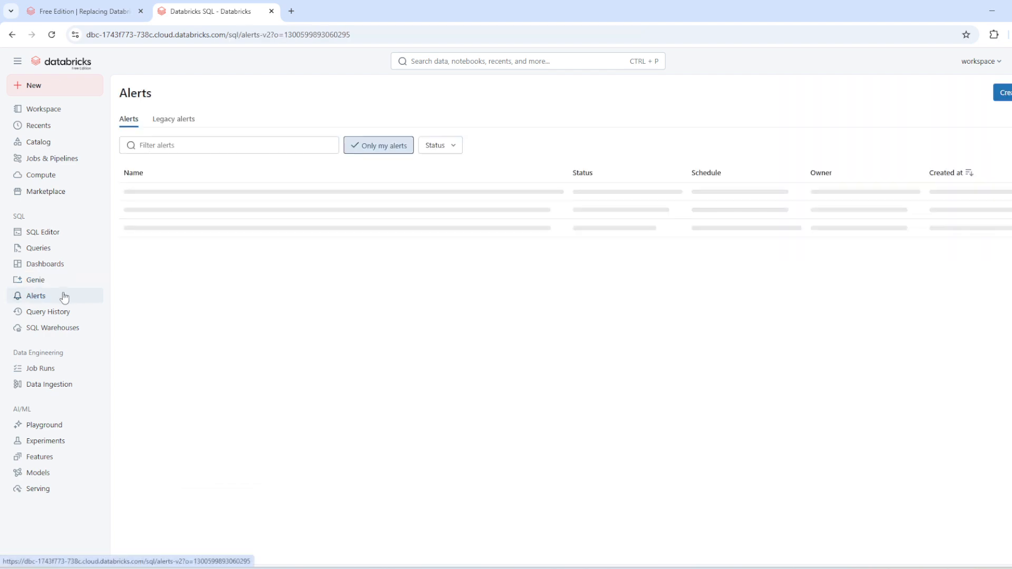
pyautogui.click(67, 318)
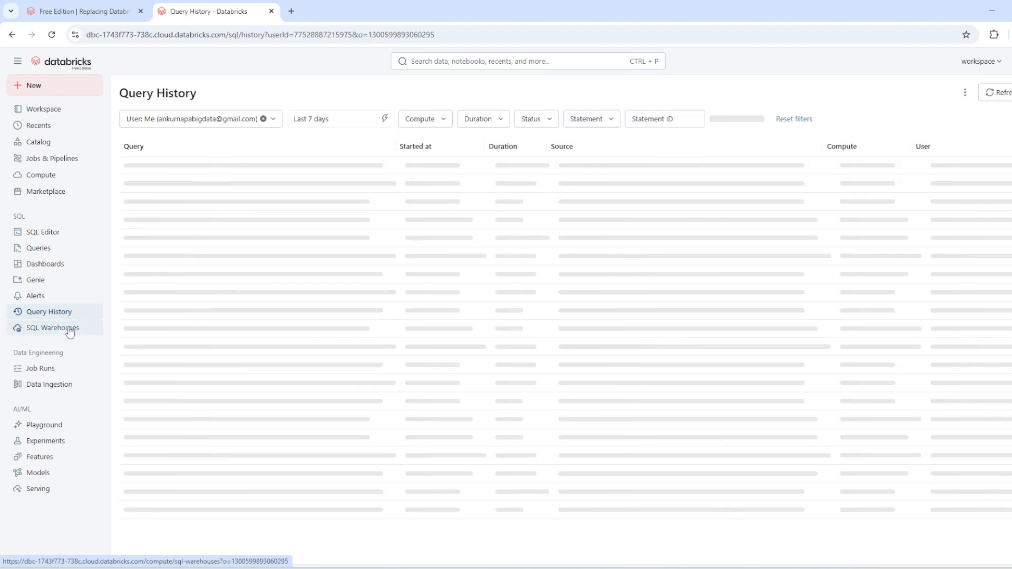
pyautogui.click(69, 332)
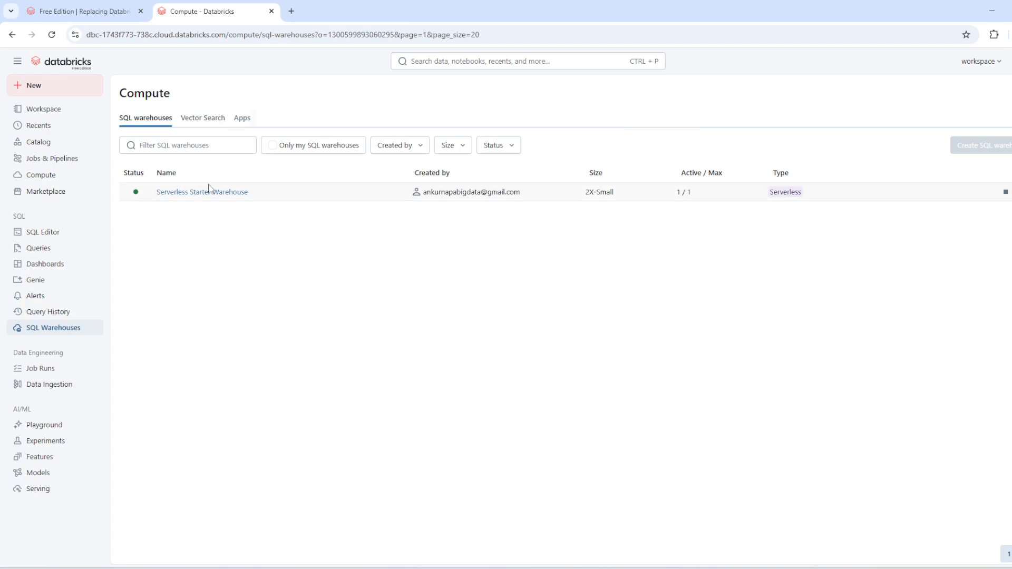
pyautogui.click(230, 195)
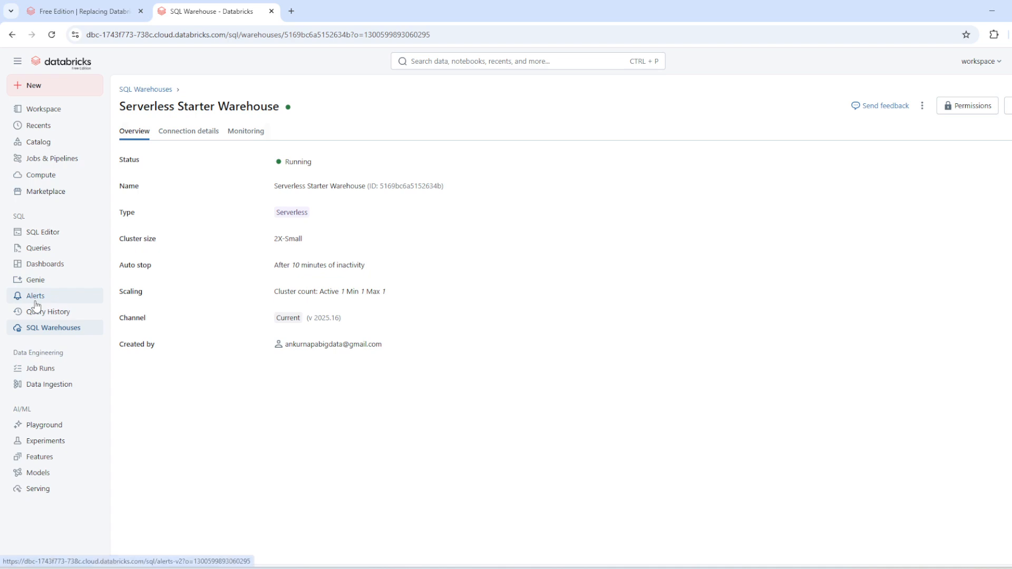
# Start creating a table from a file by uploading sales_orders.csv from the craft_beer_data folder inside data_beer on the Desktop.
pyautogui.click(53, 385)
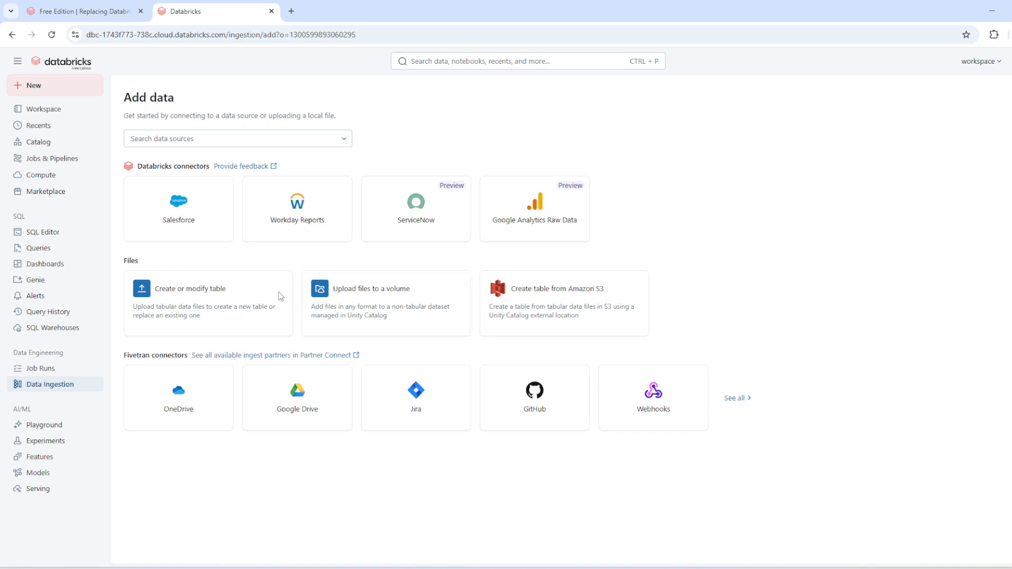
pyautogui.click(254, 293)
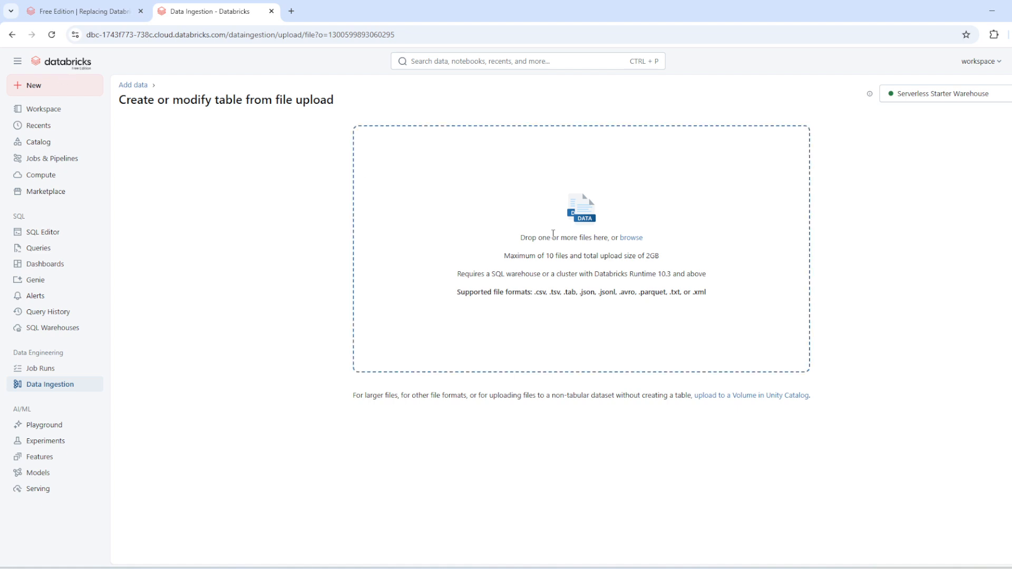
pyautogui.click(631, 238)
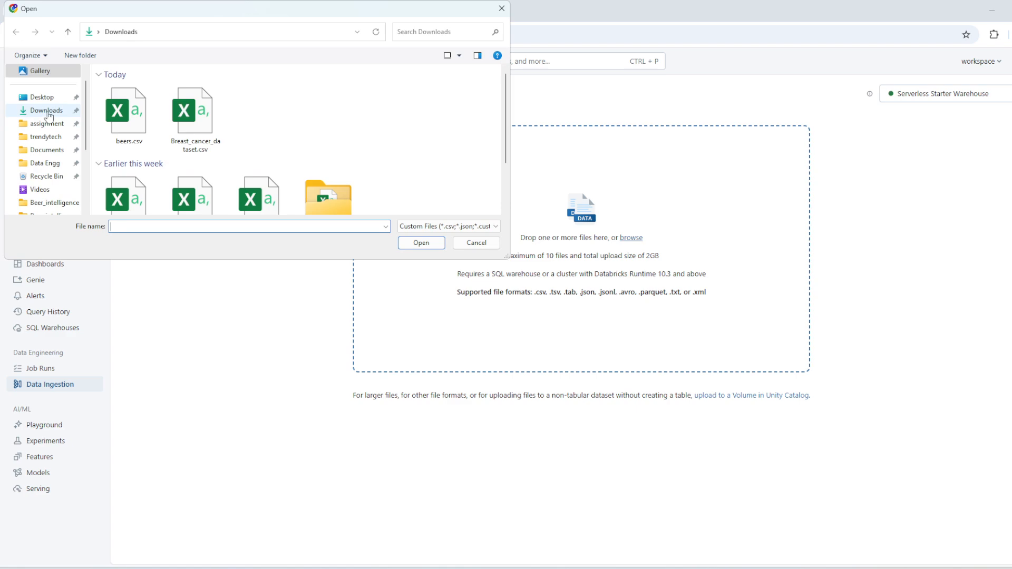
pyautogui.click(47, 98)
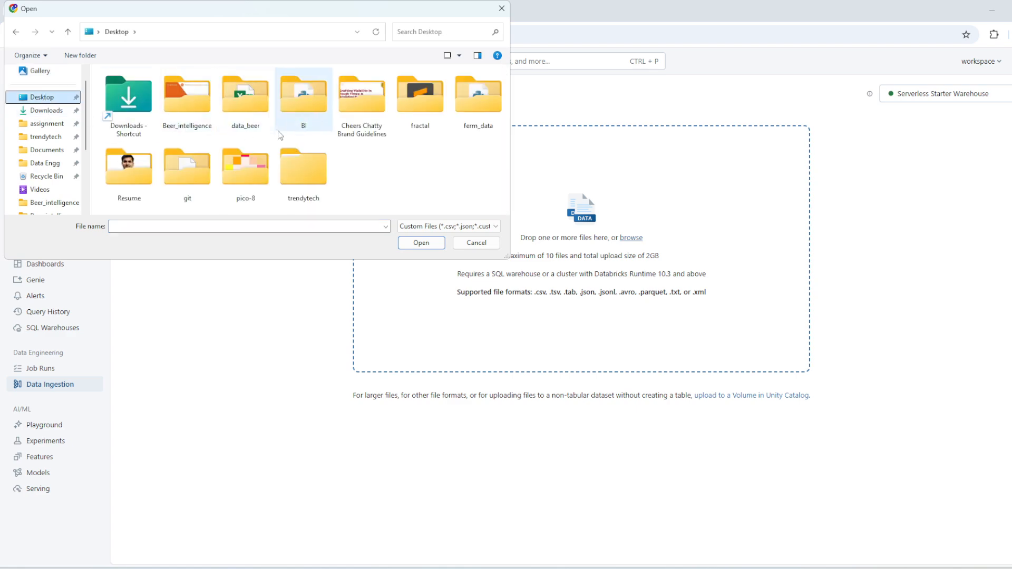
pyautogui.doubleClick(245, 102)
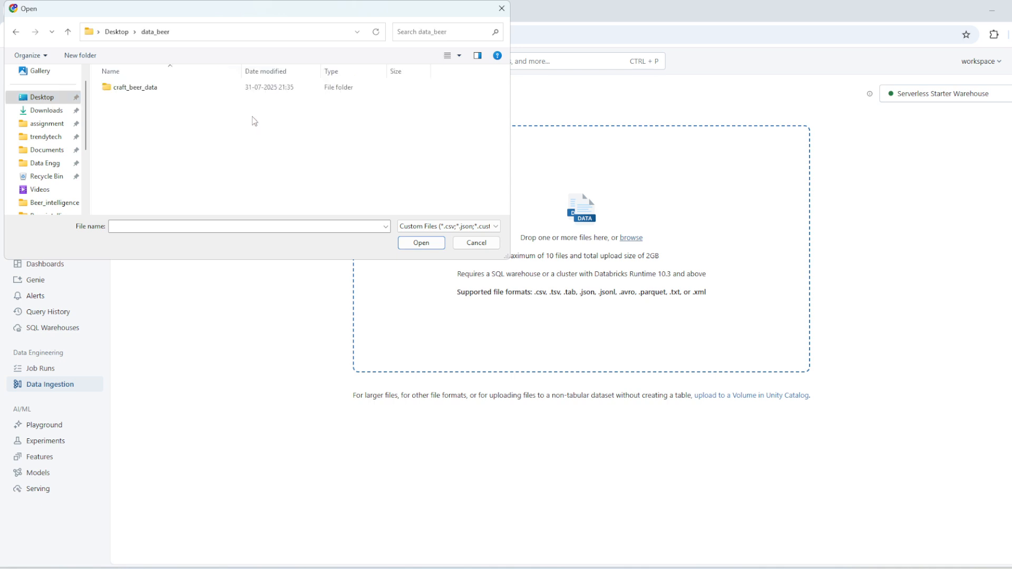
pyautogui.doubleClick(167, 89)
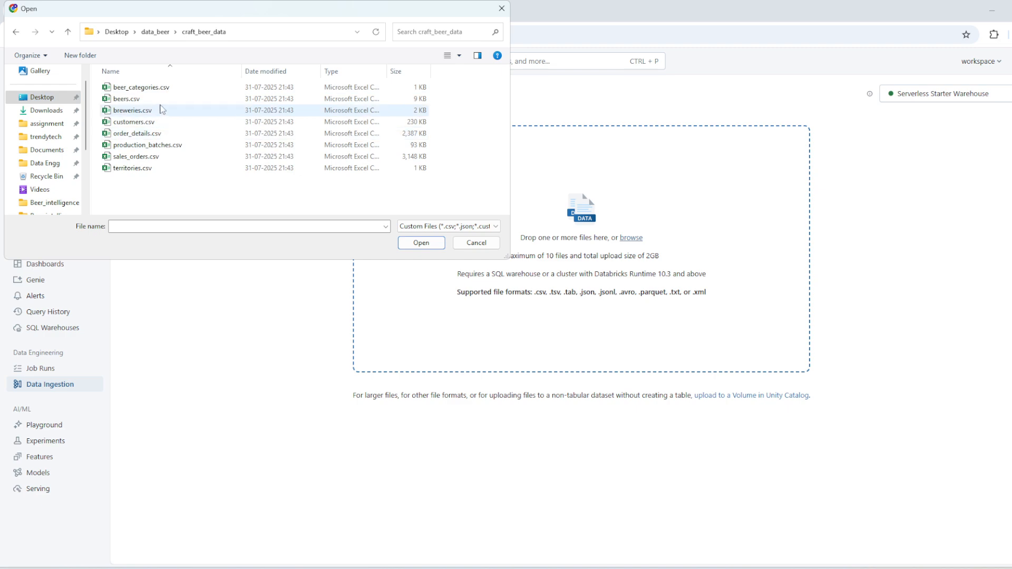
pyautogui.click(171, 158)
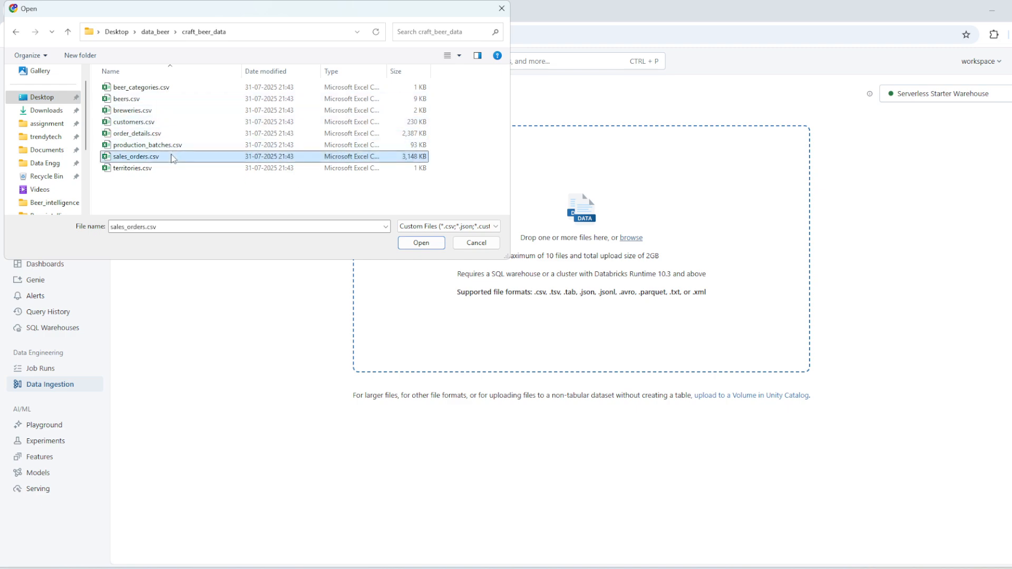
pyautogui.click(421, 244)
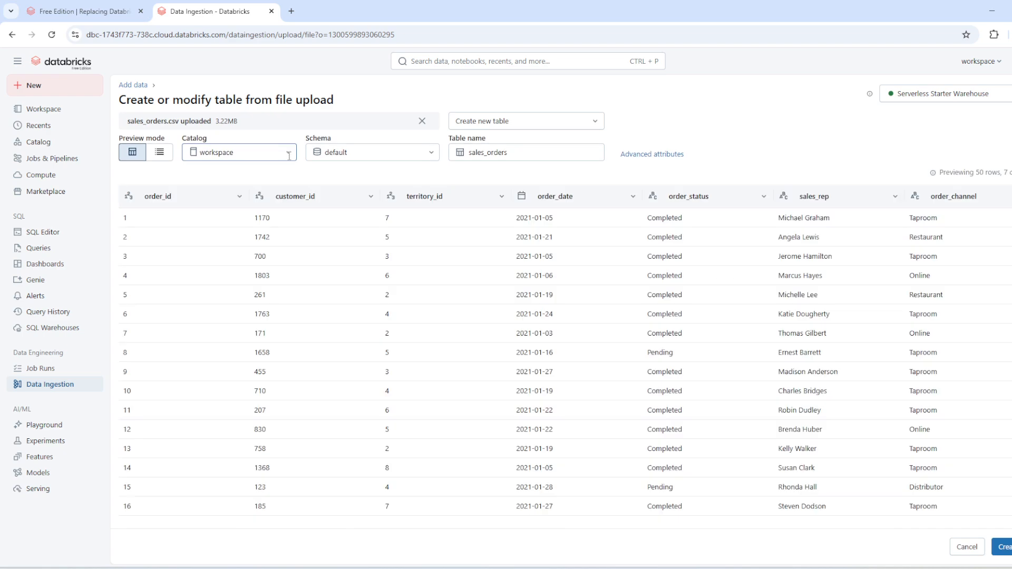
# Keep the workspace catalog and create a new schema named beer_sales for the sales_orders table.
pyautogui.click(289, 152)
pyautogui.click(267, 195)
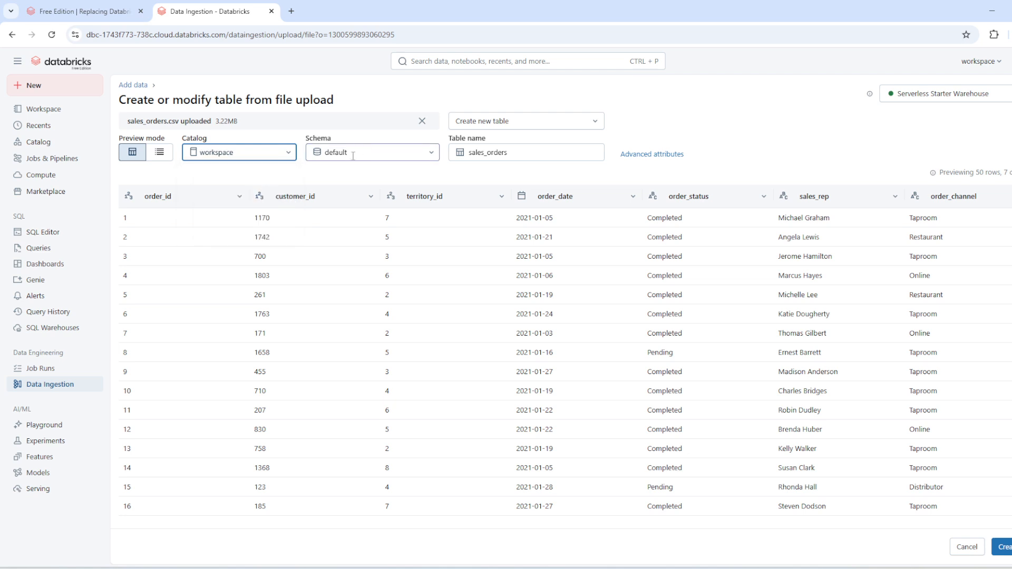
pyautogui.click(391, 156)
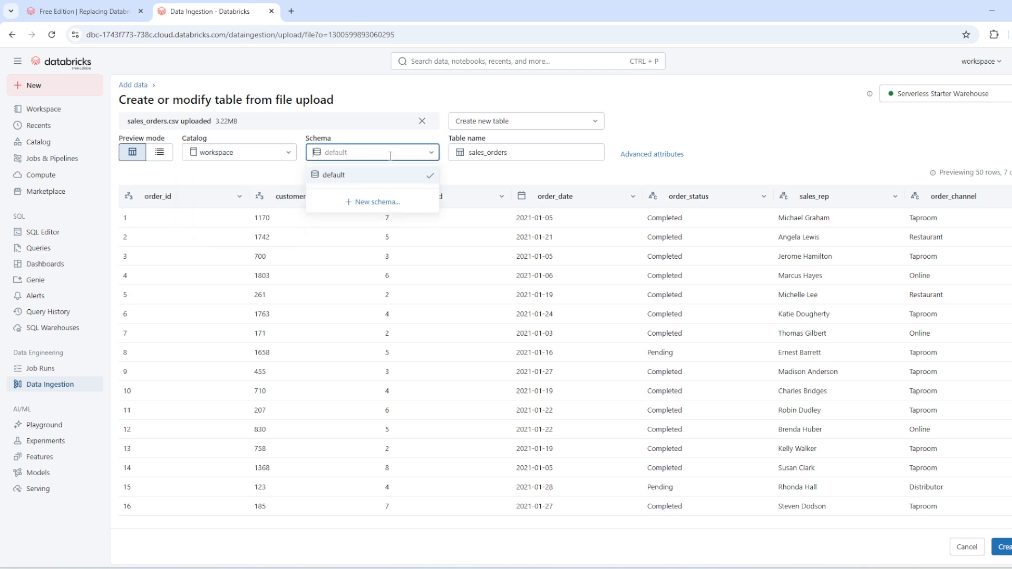
pyautogui.click(377, 203)
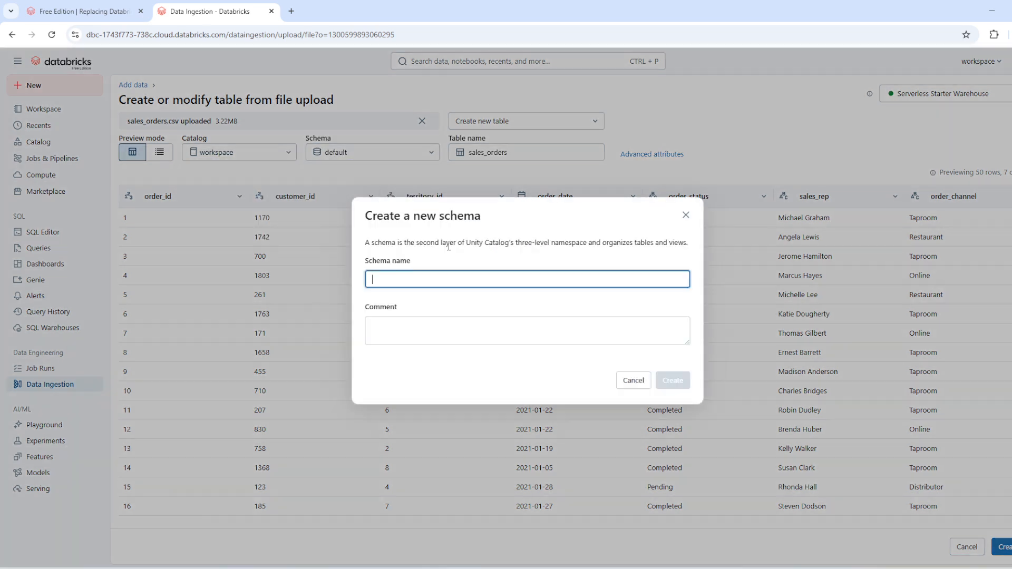
pyautogui.write('b')
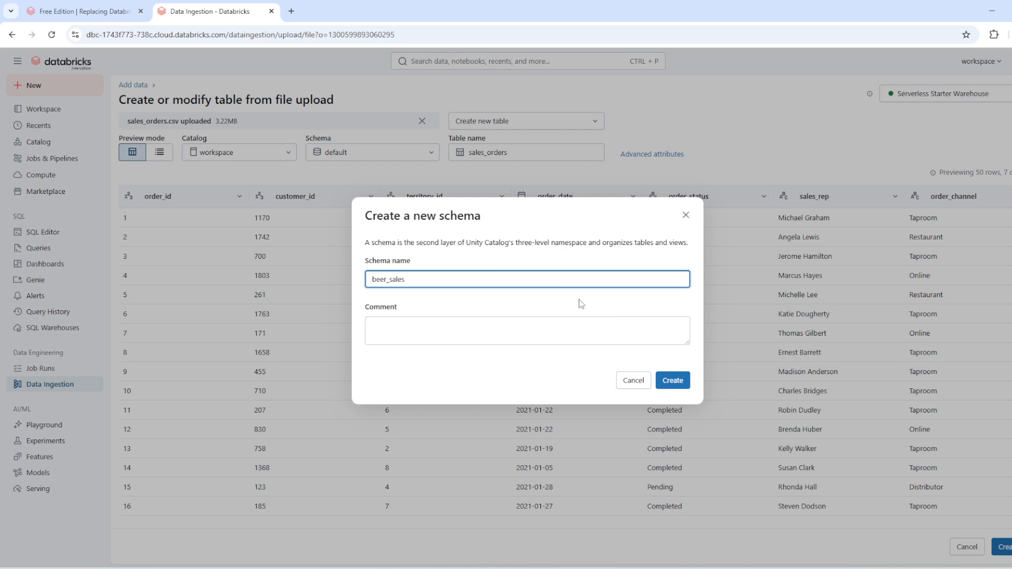
pyautogui.write('eer_sales')
pyautogui.click(675, 382)
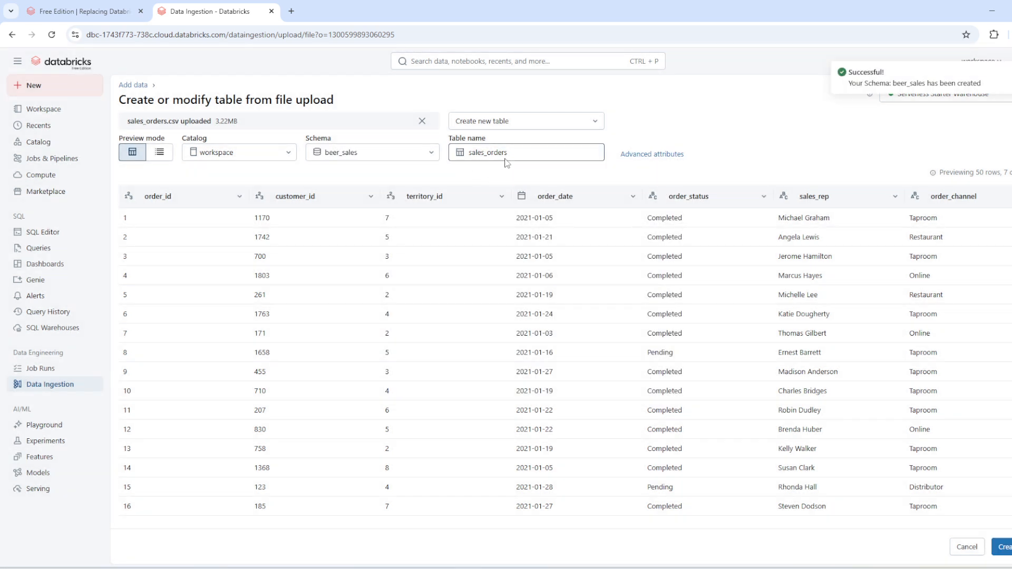
# Check the advanced file attributes and look through the previewed rows of the sales_orders table.
pyautogui.click(652, 156)
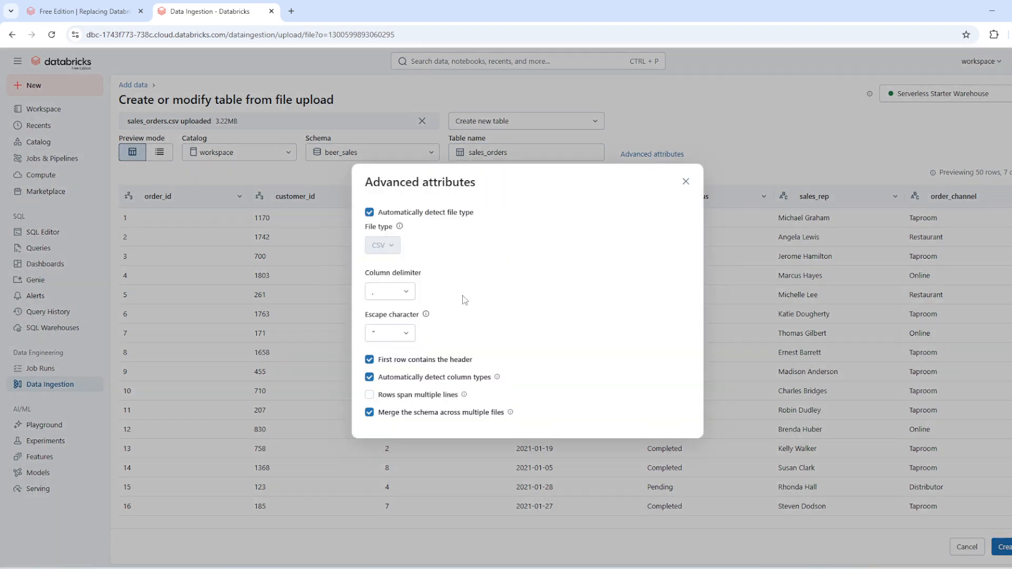
pyautogui.click(685, 182)
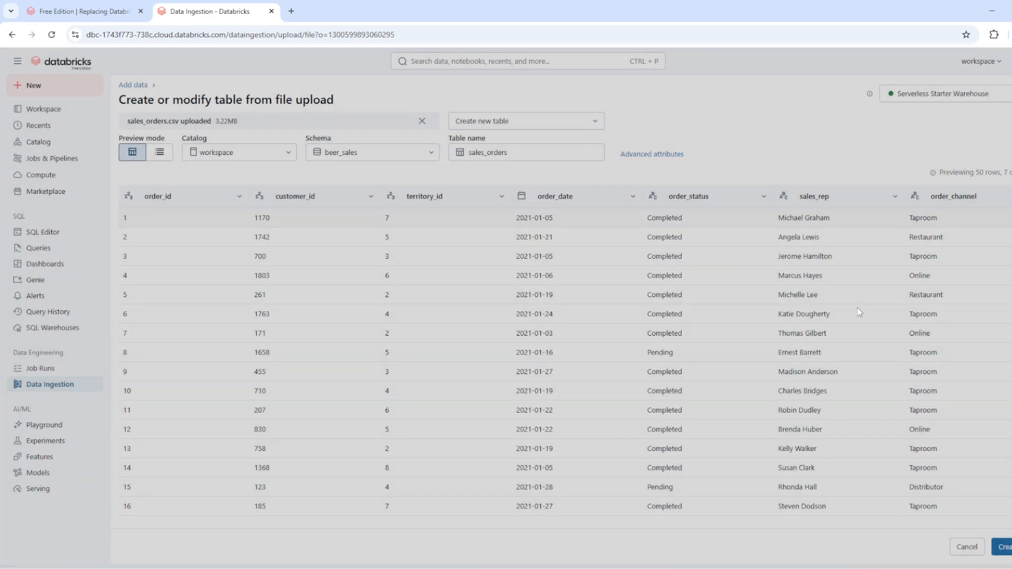
pyautogui.scroll(-10, 793, 391)
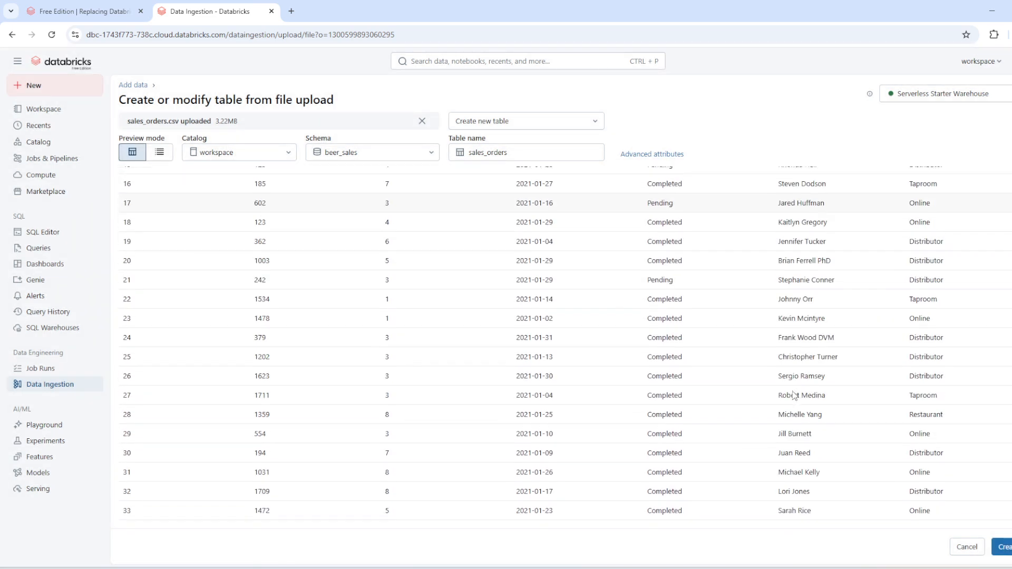
pyautogui.scroll(10, 794, 395)
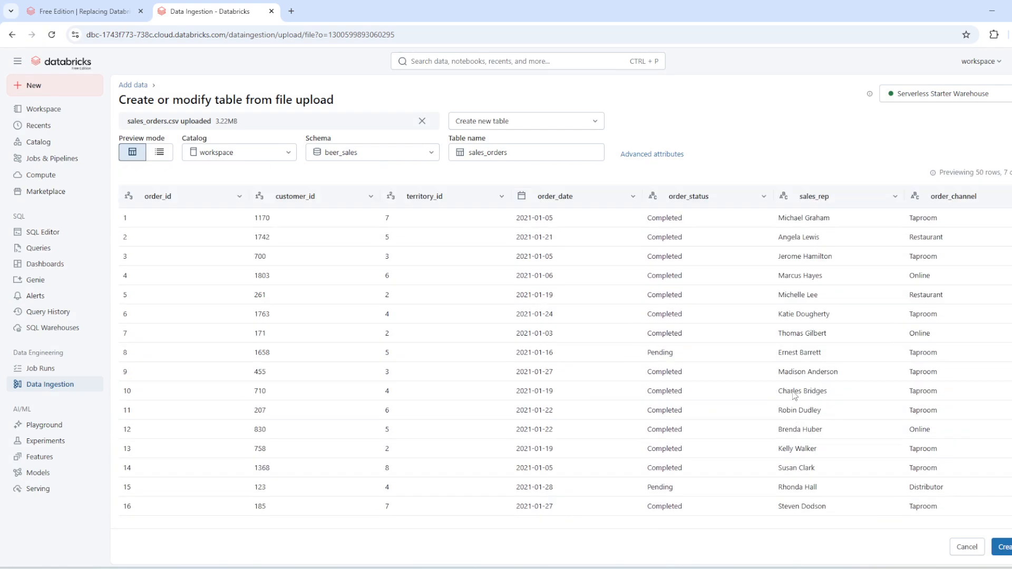
# Create the sales_orders table, accepting its AI-suggested description, and open the table's page in a new browser tab.
pyautogui.click(1006, 537)
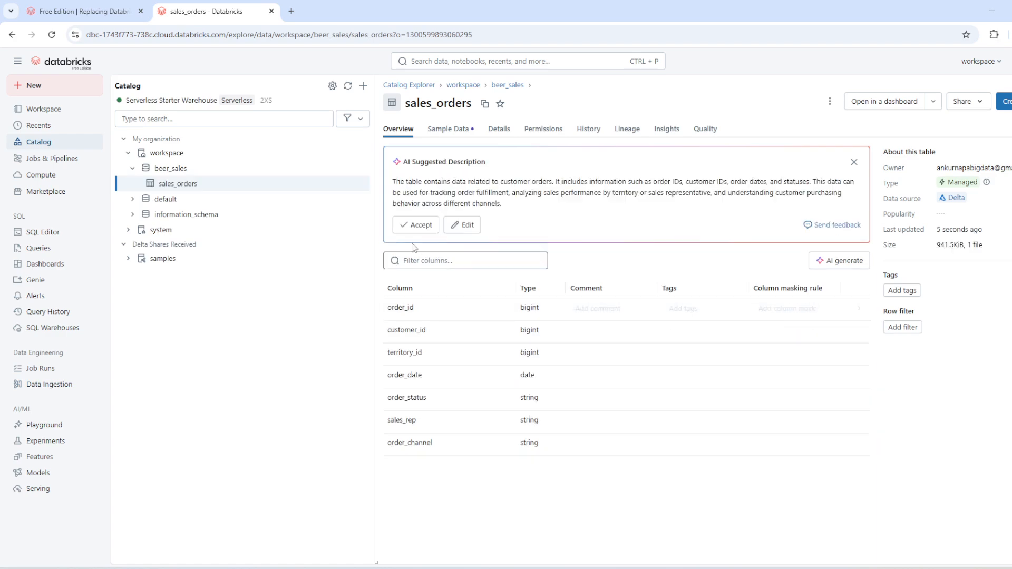
pyautogui.click(412, 229)
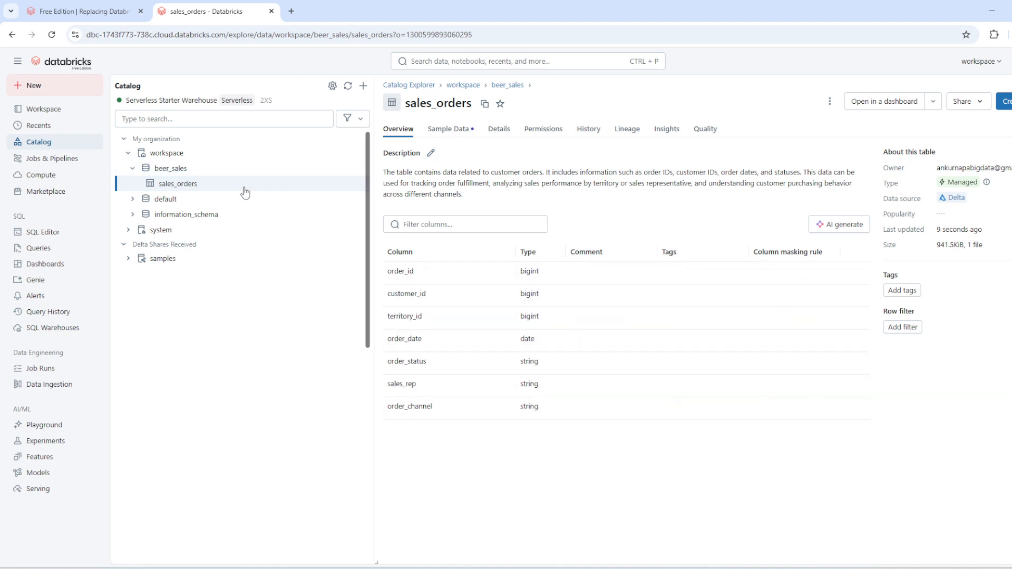
pyautogui.moveTo(245, 193)
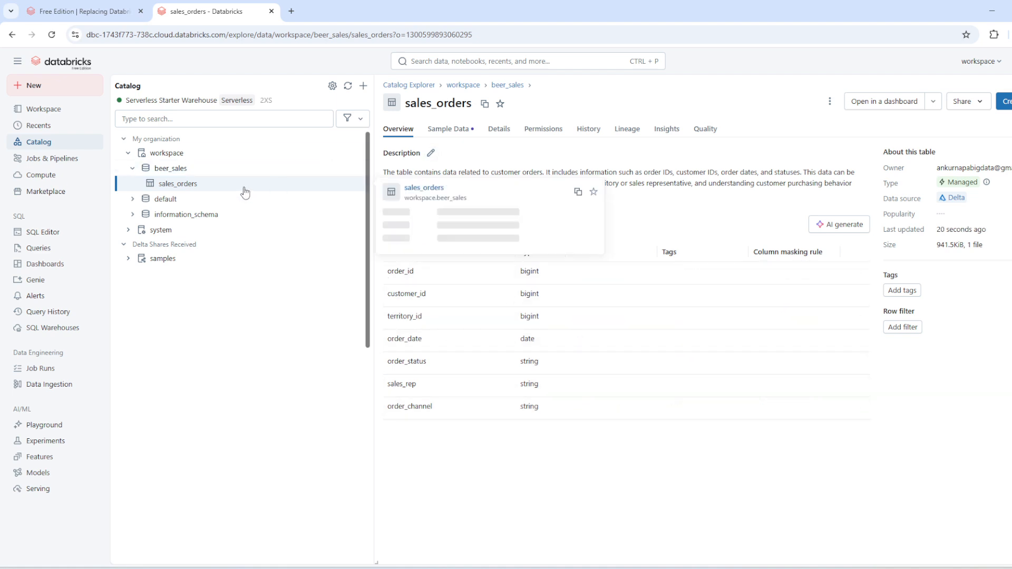
pyautogui.click(426, 189)
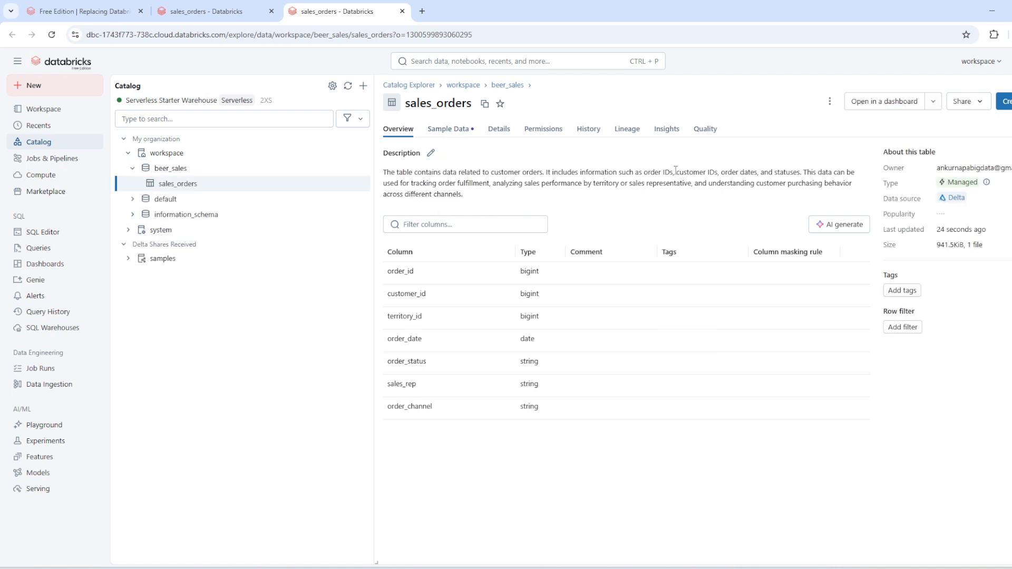
# Create a new notebook from the workspace home.
pyautogui.click(58, 117)
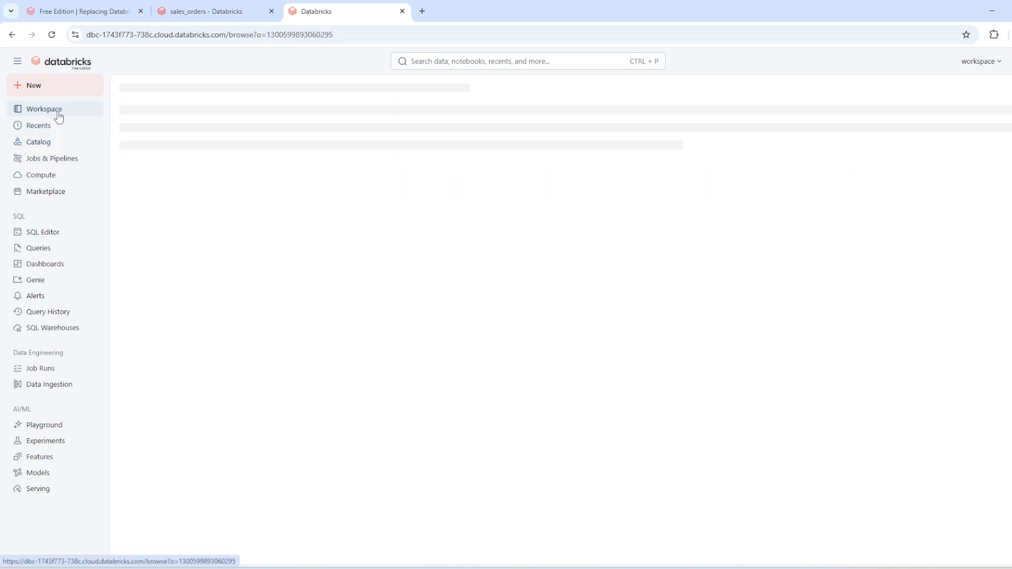
pyautogui.click(66, 86)
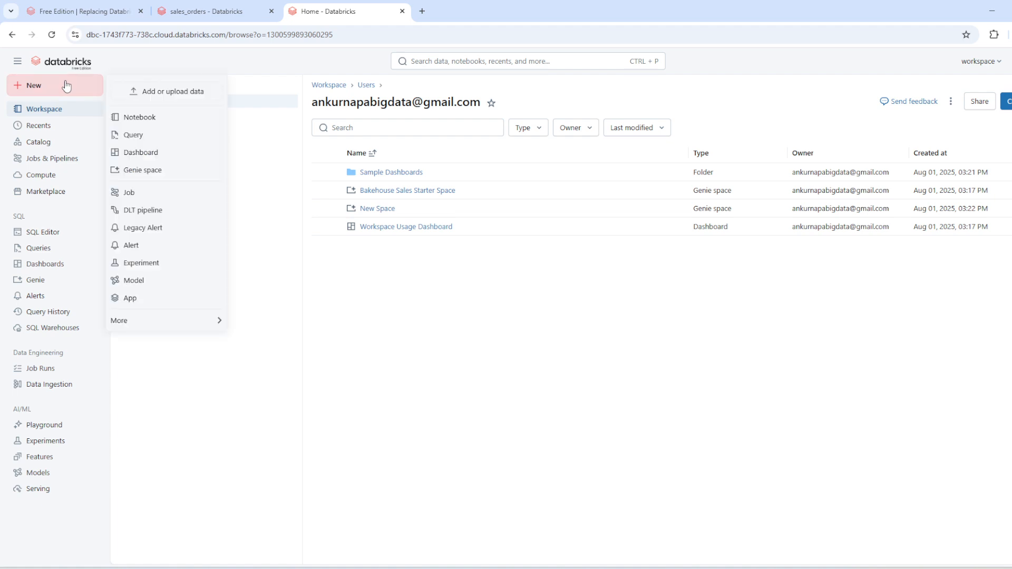
pyautogui.click(140, 118)
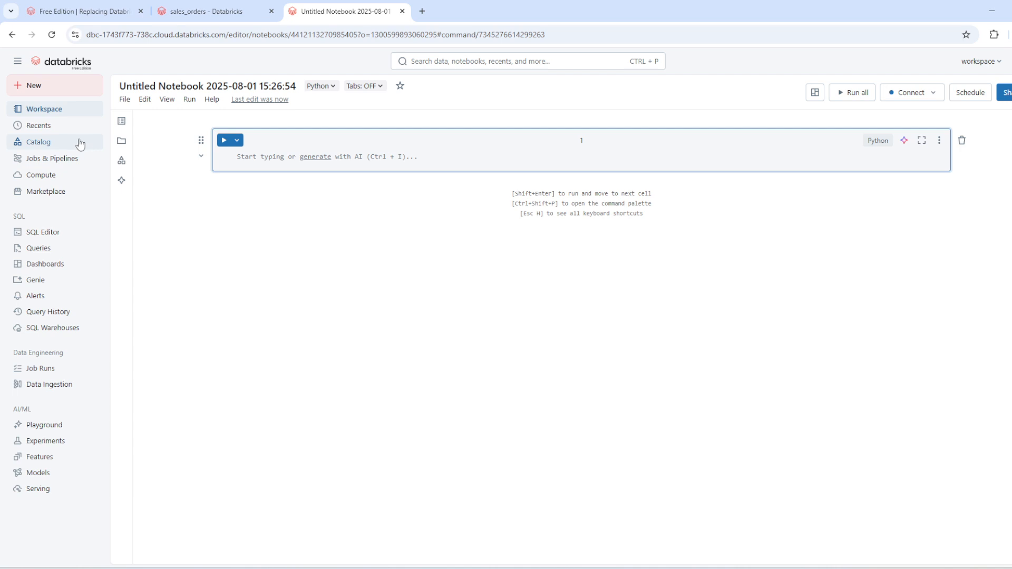
# Browse the notebook's workspace files and catalog, and insert the path of the beer_sales table sales_orders into the first cell.
pyautogui.click(121, 120)
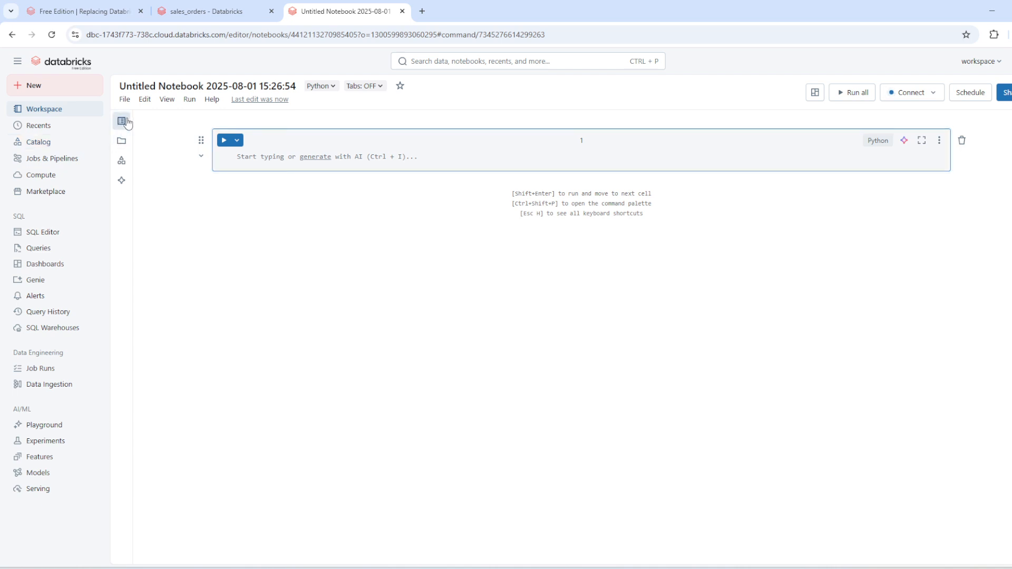
pyautogui.click(122, 141)
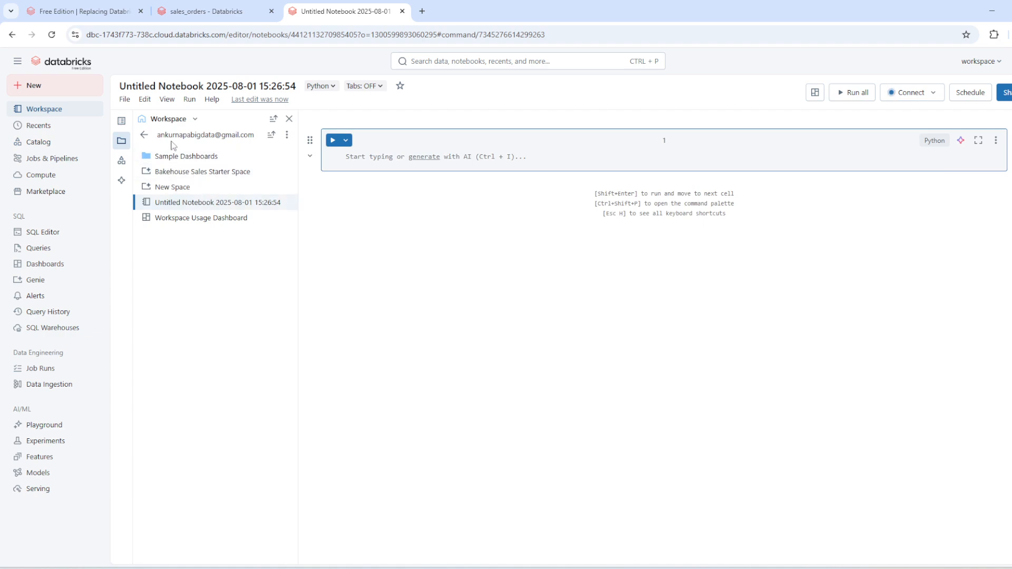
pyautogui.click(122, 162)
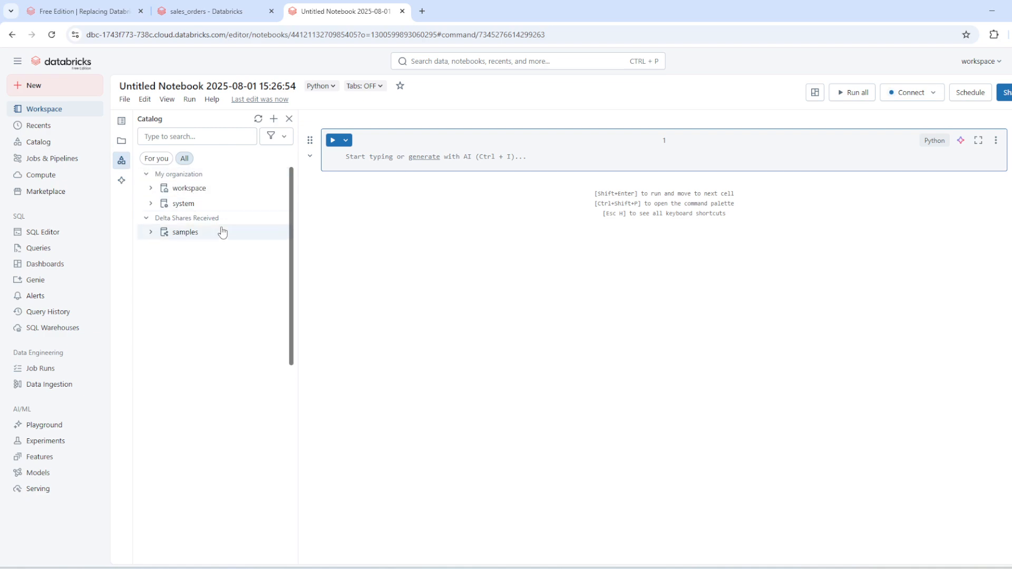
pyautogui.click(151, 189)
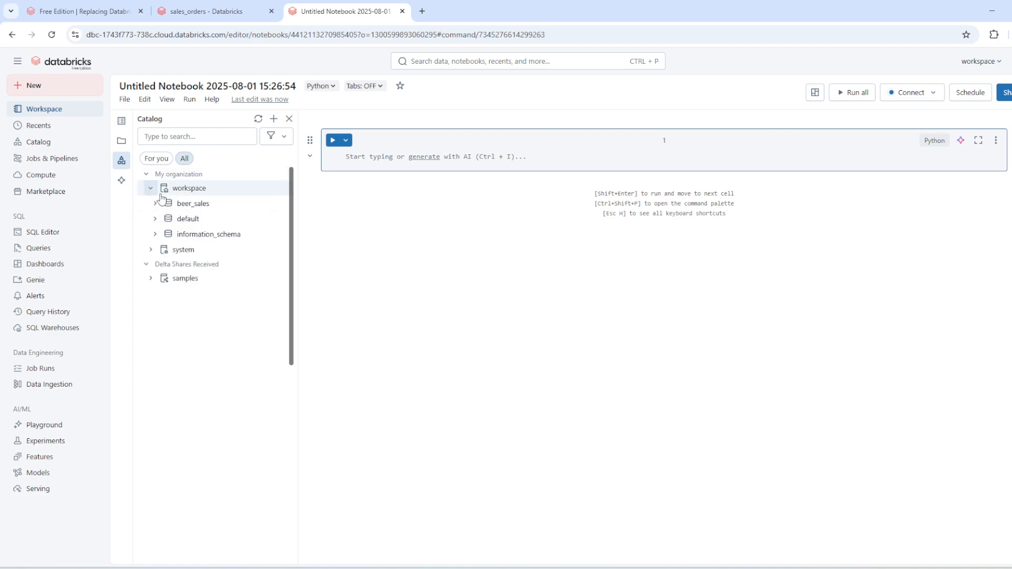
pyautogui.click(158, 204)
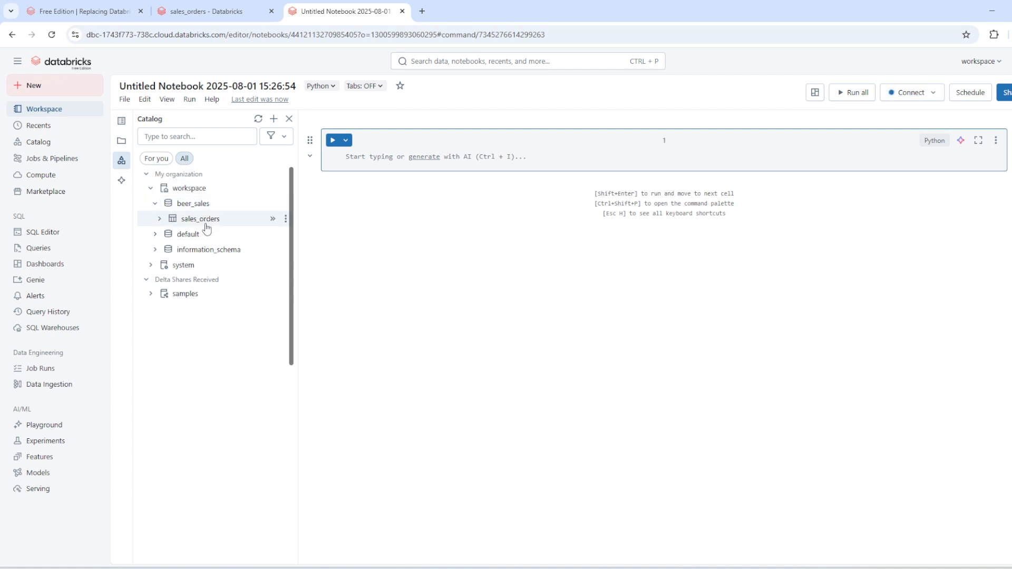
pyautogui.click(272, 219)
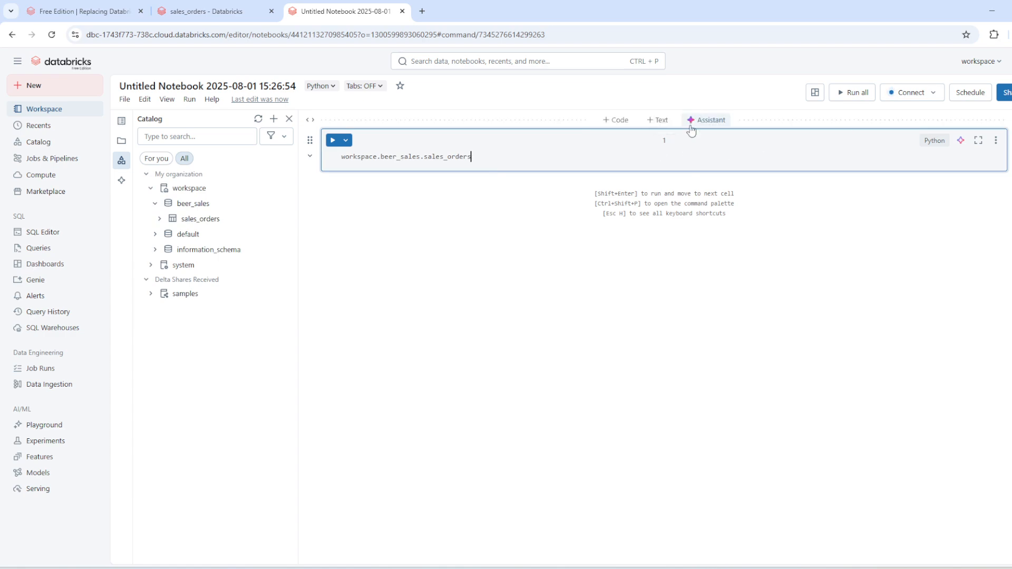
# Add an Assistant cell above with the prompt "workspace.beer_sales.sales_orders write pyscpar code to see this data".
pyautogui.click(696, 129)
pyautogui.click(695, 126)
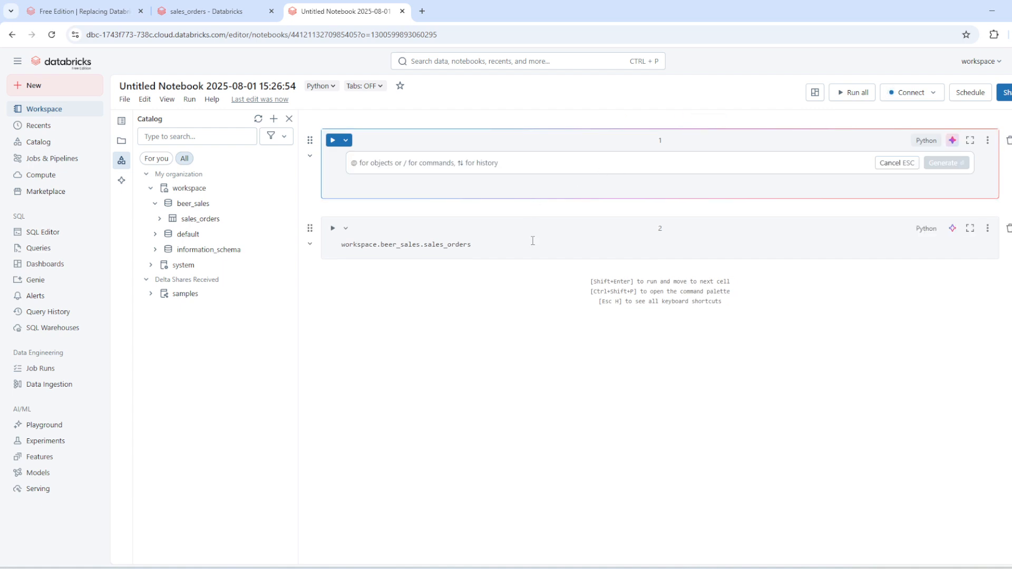
pyautogui.moveTo(482, 248); pyautogui.dragTo(343, 259)
pyautogui.hotkey('ctrl', 'c')
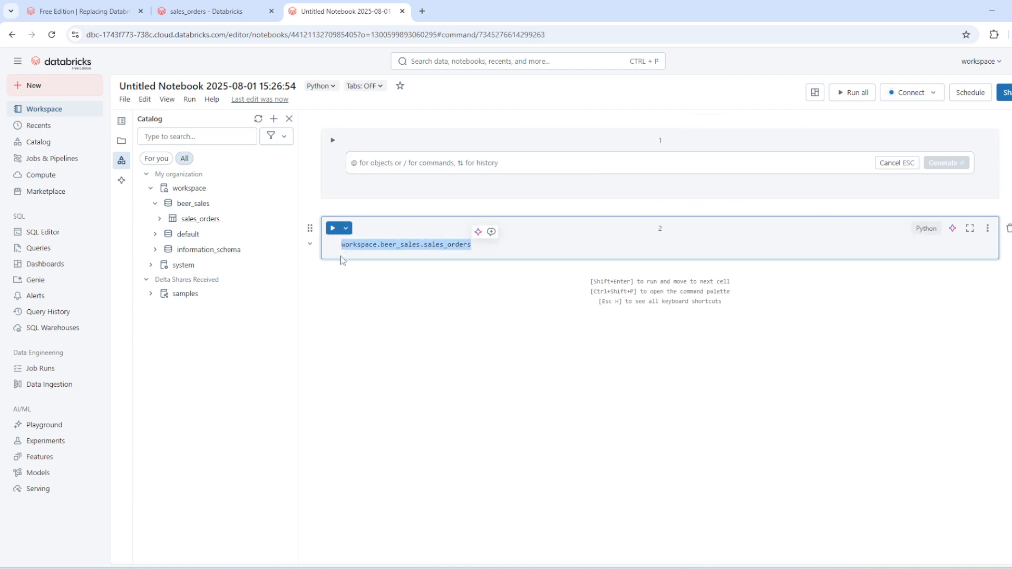
pyautogui.click(469, 161)
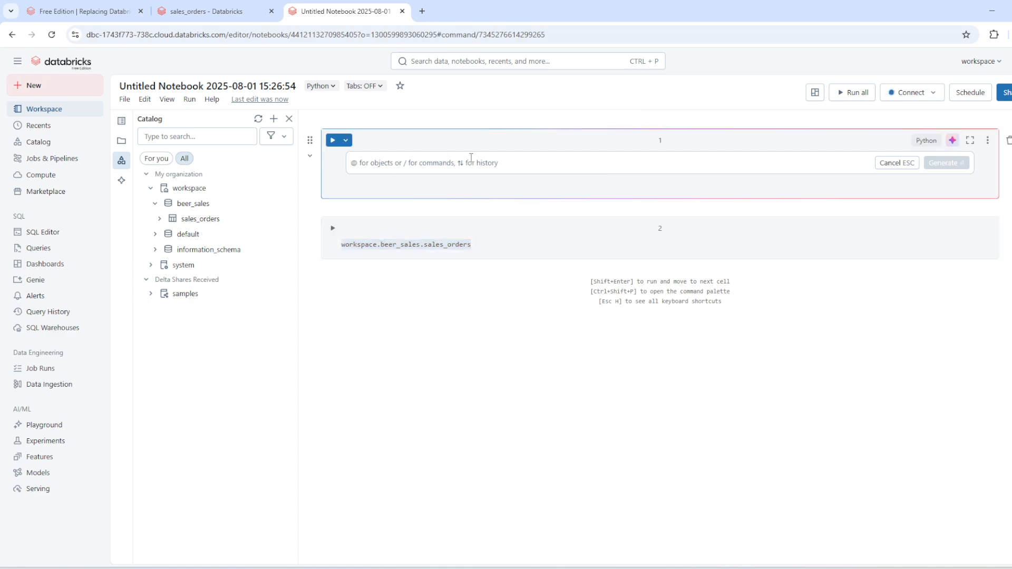
pyautogui.hotkey('ctrl', 'v')
pyautogui.hotkey('shift', 'Return')
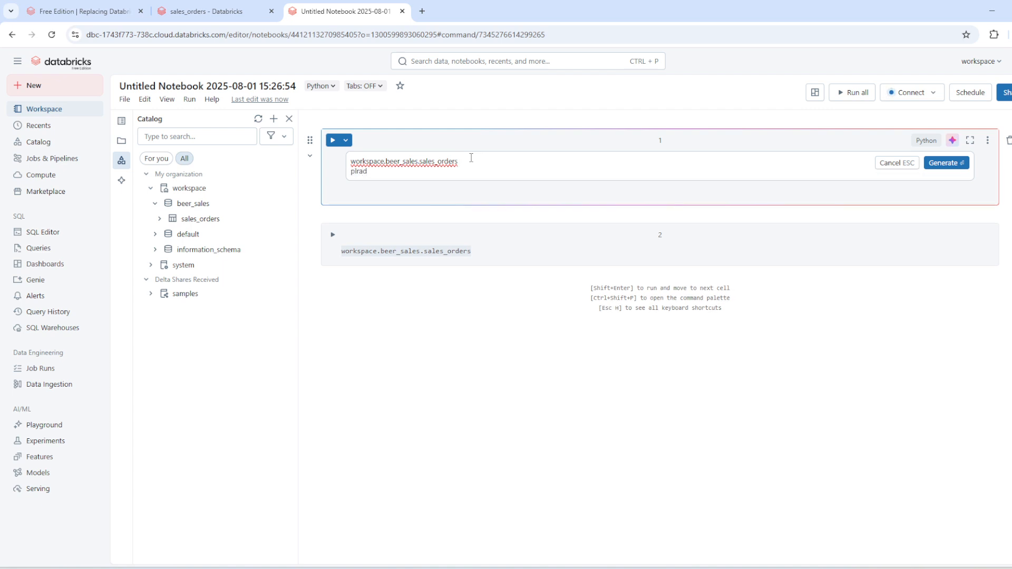
pyautogui.press('BackSpace')
pyautogui.press('BackSpace')
pyautogui.press('BackSpace')
pyautogui.write('cpar code to see this data')
# Generate the code from the prompt, accept the suggestion and run the cell.
pyautogui.click(929, 163)
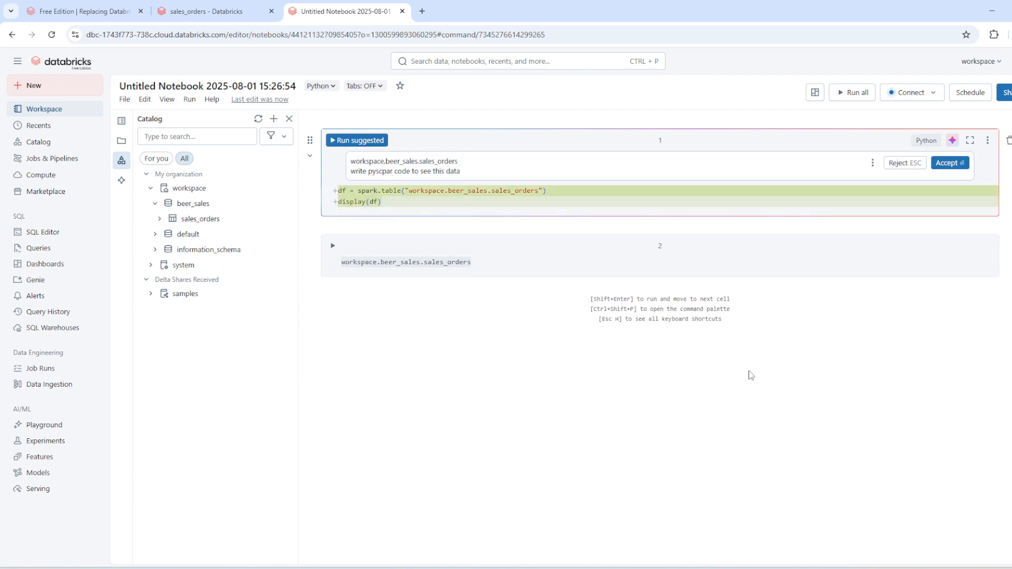
pyautogui.click(946, 163)
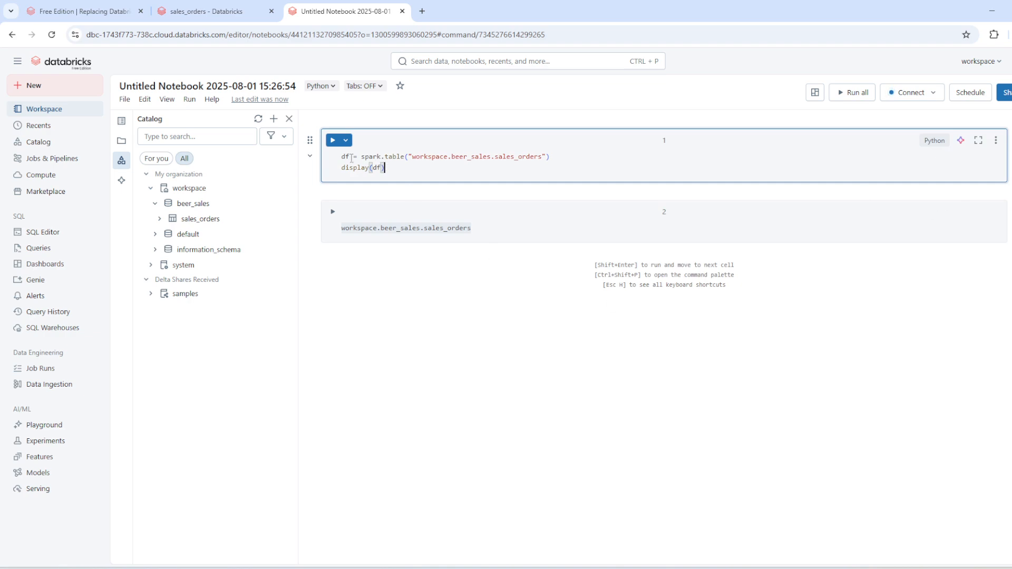
pyautogui.click(333, 140)
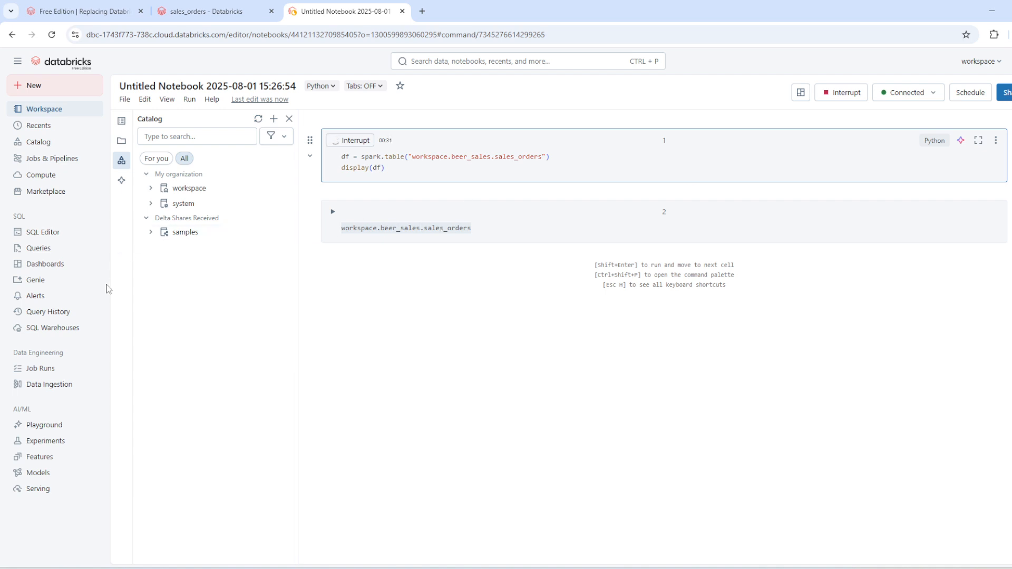
# Check the SQL warehouses list, and open the beer_sales schema's page from the SQL Editor's catalog.
pyautogui.click(71, 337)
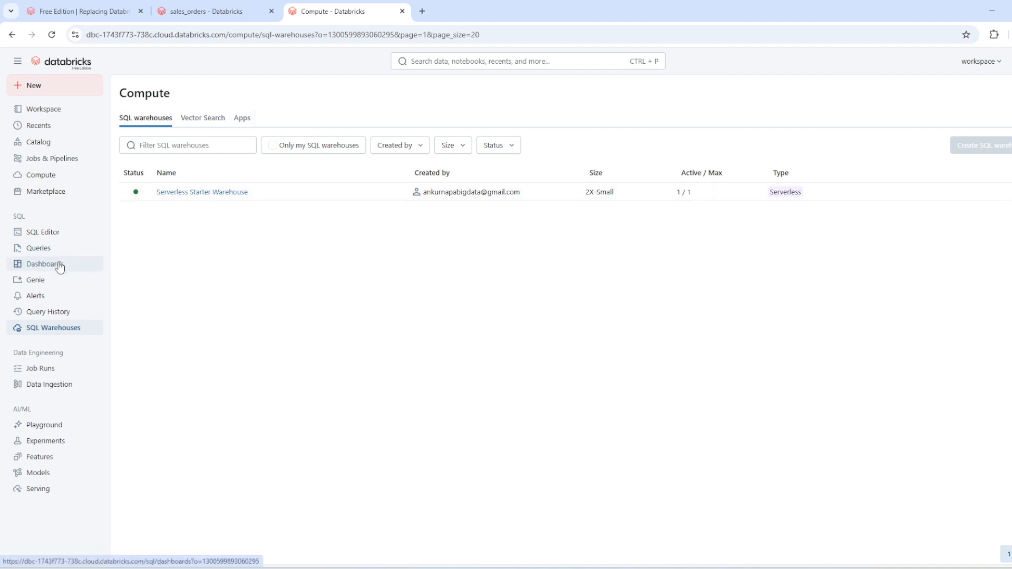
pyautogui.click(58, 234)
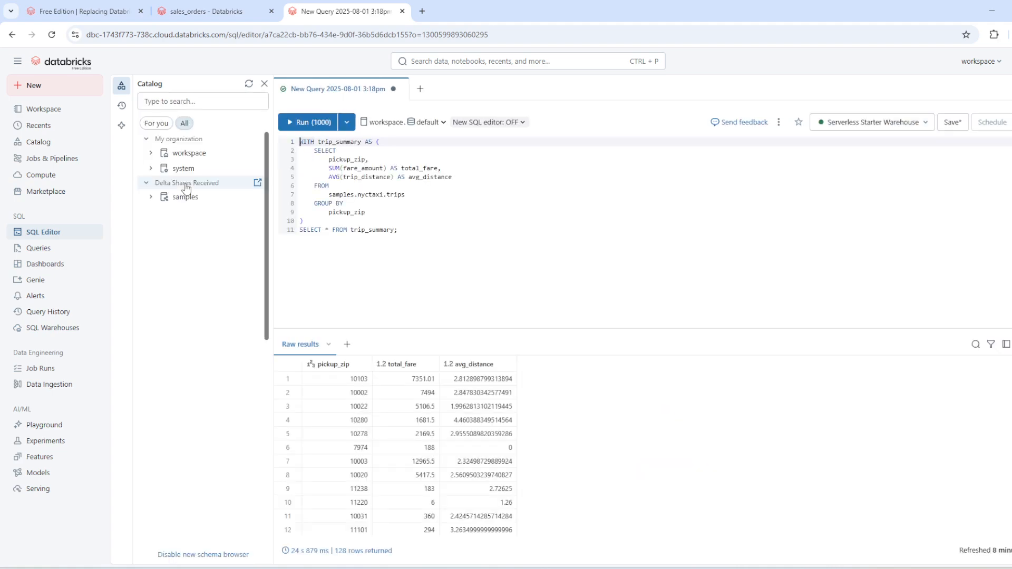
pyautogui.click(191, 153)
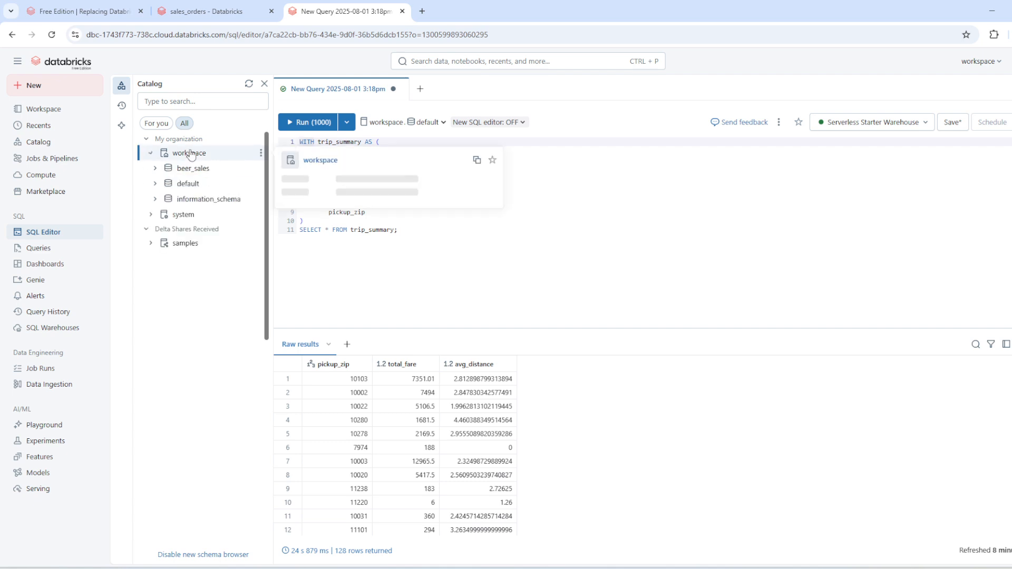
pyautogui.click(193, 167)
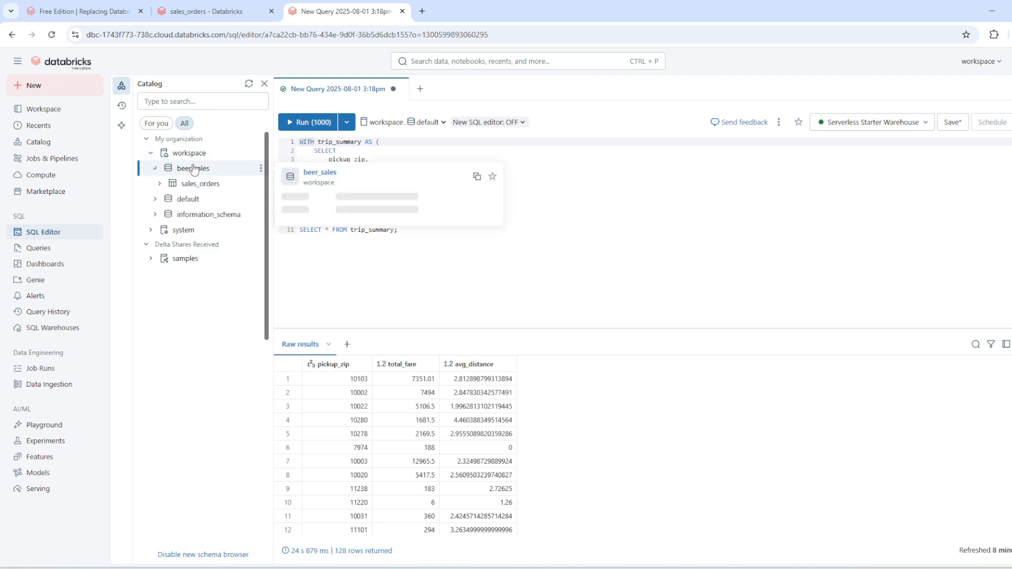
pyautogui.click(327, 173)
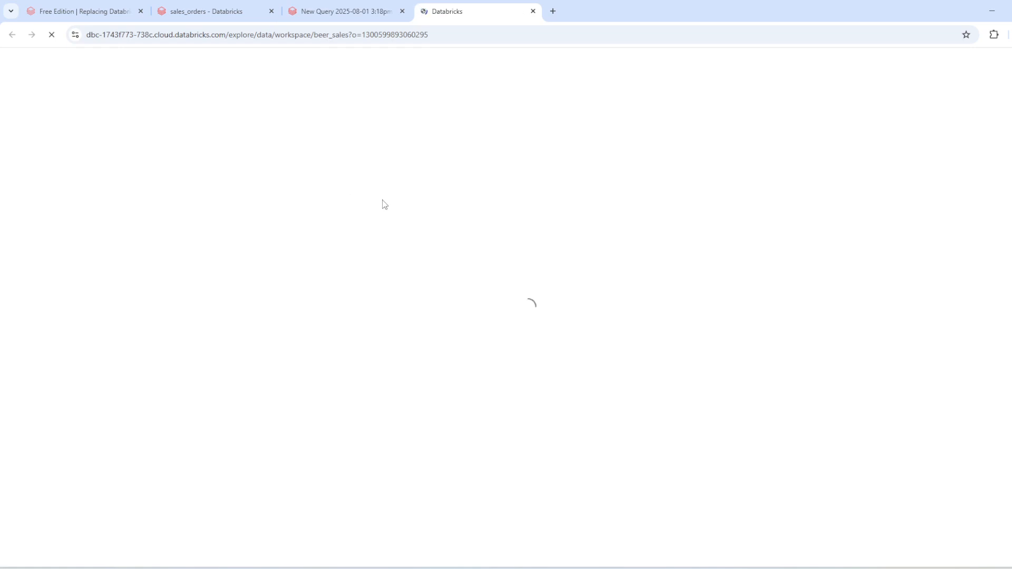
# Look through the open browser tabs and view the sales_orders table from the beer_sales schema page.
pyautogui.click(347, 12)
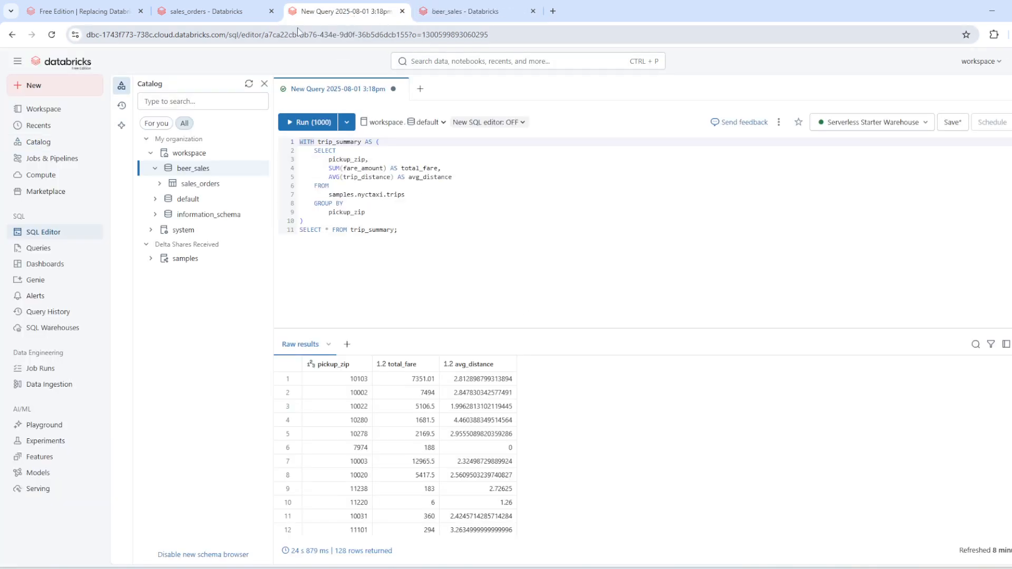
pyautogui.click(182, 9)
pyautogui.click(427, 12)
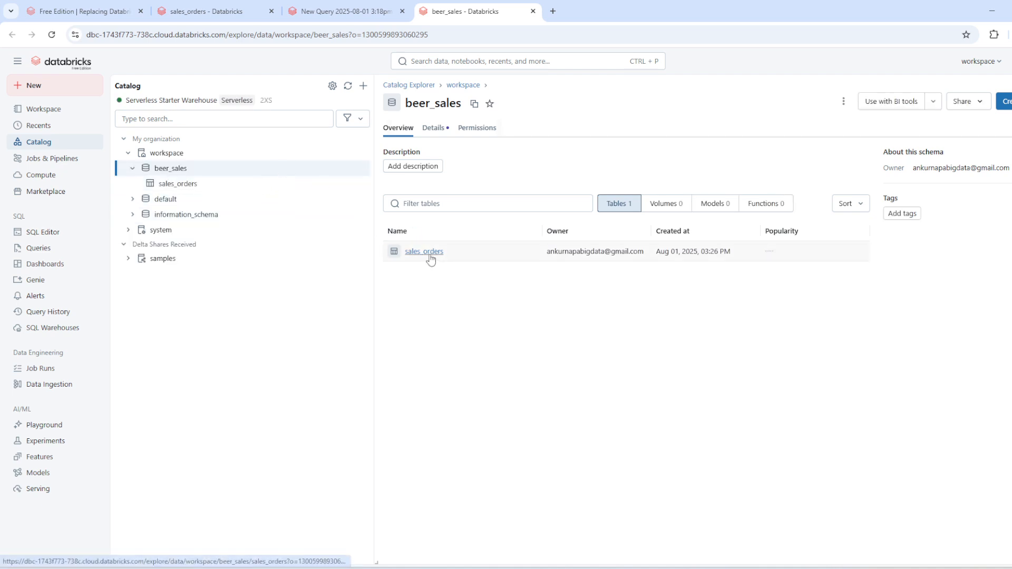
pyautogui.click(427, 252)
# Reopen the untitled notebook from the workspace home and have the Assistant diagnose the error of the first cell.
pyautogui.click(307, 15)
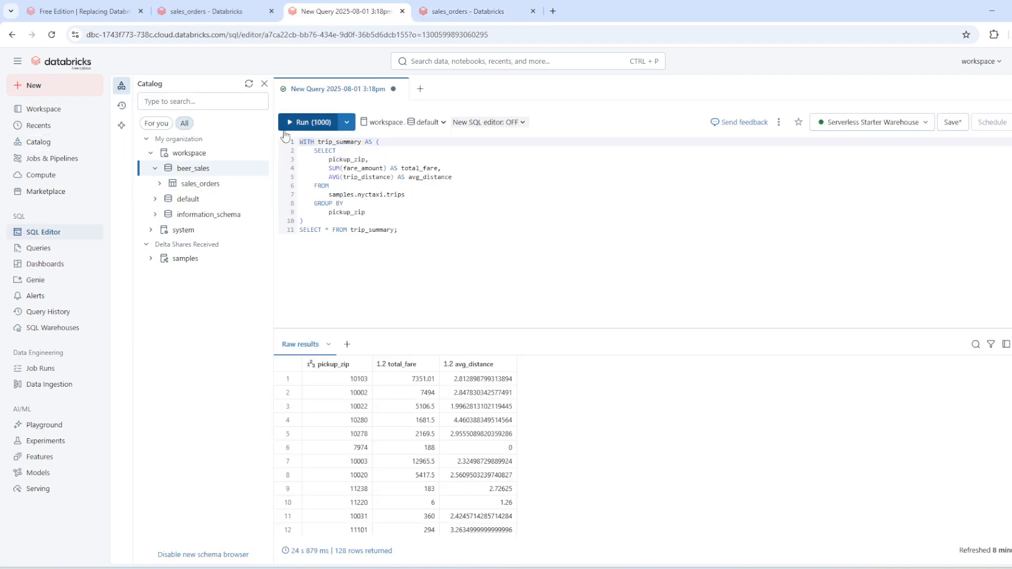
pyautogui.click(73, 109)
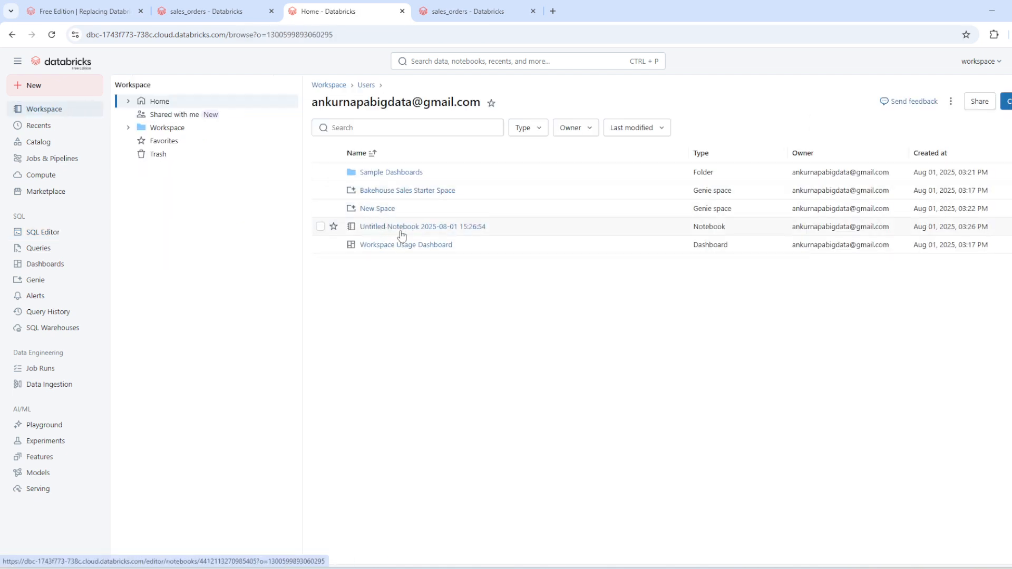
pyautogui.click(405, 233)
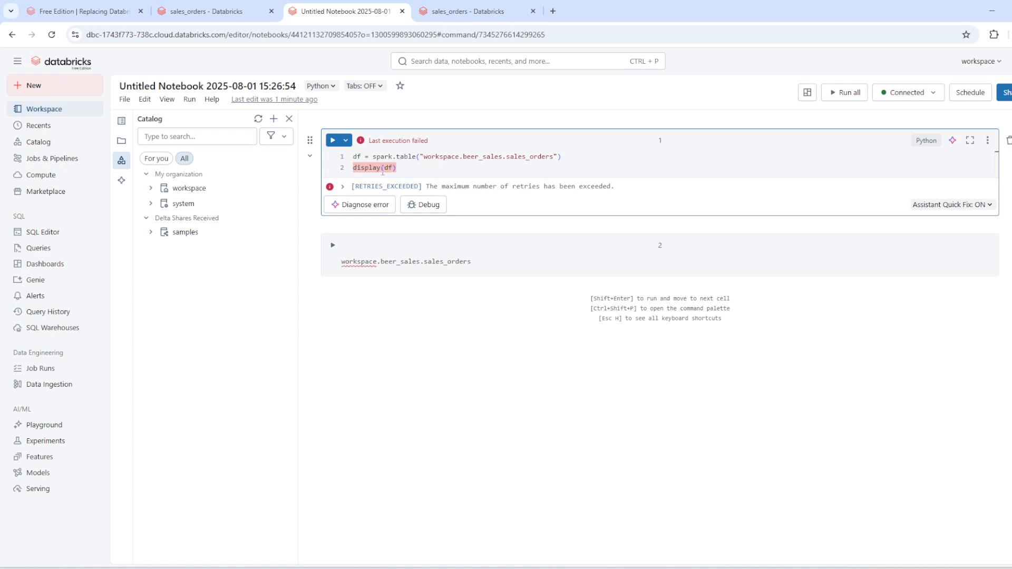
pyautogui.click(375, 206)
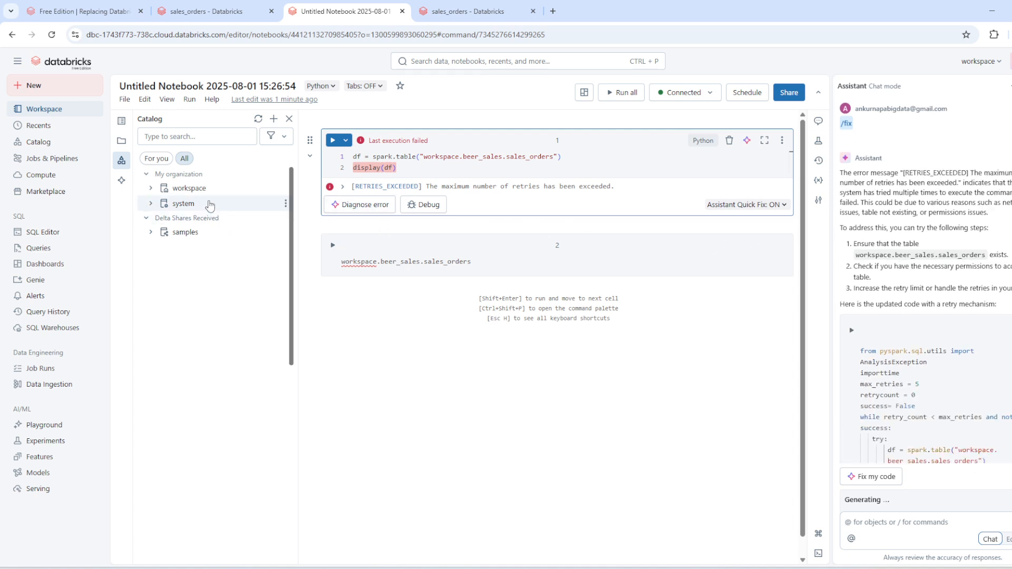
# Expand the workspace catalog and its beer_sales schema, and copy the table path of sales_orders.
pyautogui.click(193, 189)
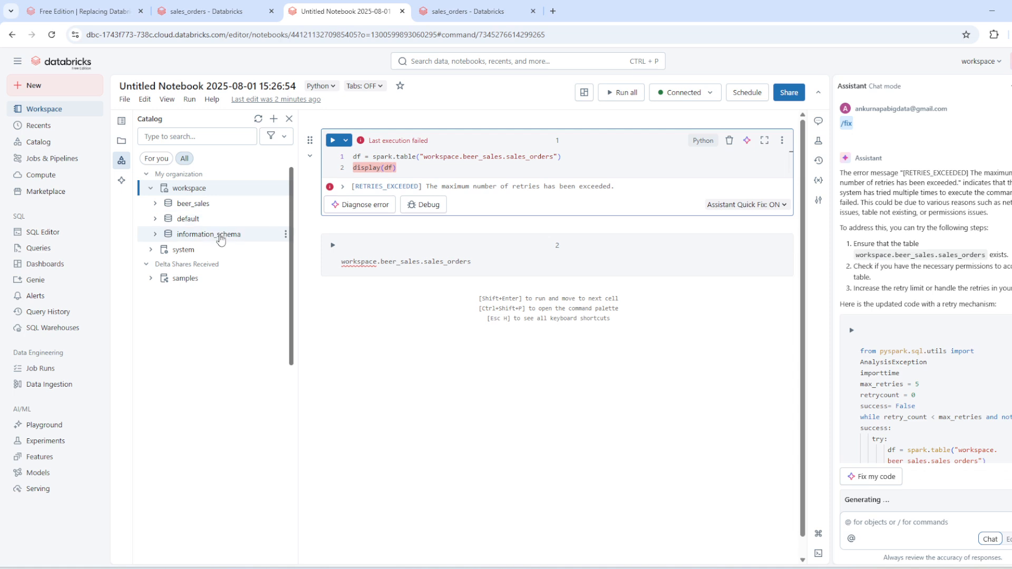
pyautogui.click(243, 208)
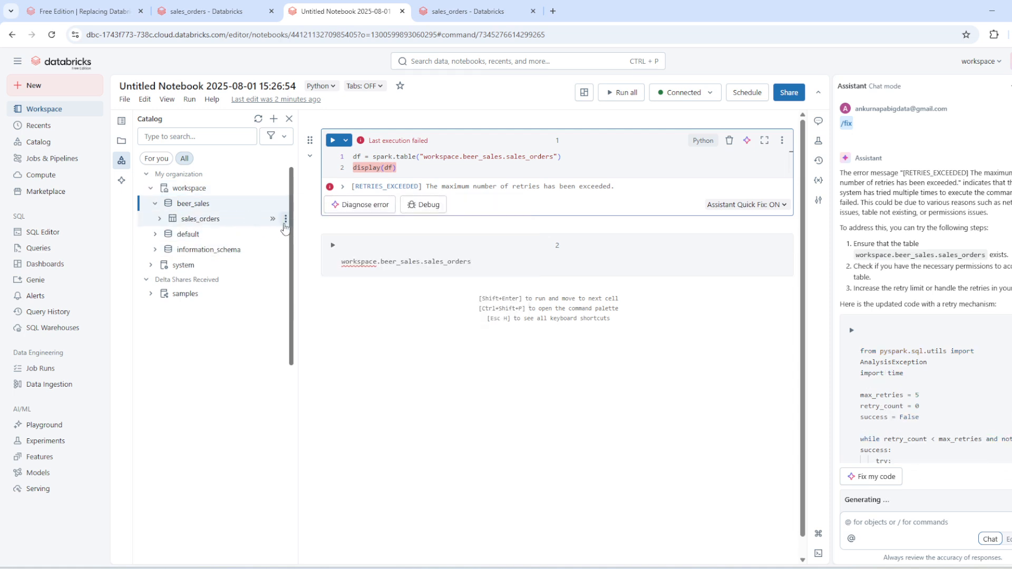
pyautogui.click(285, 218)
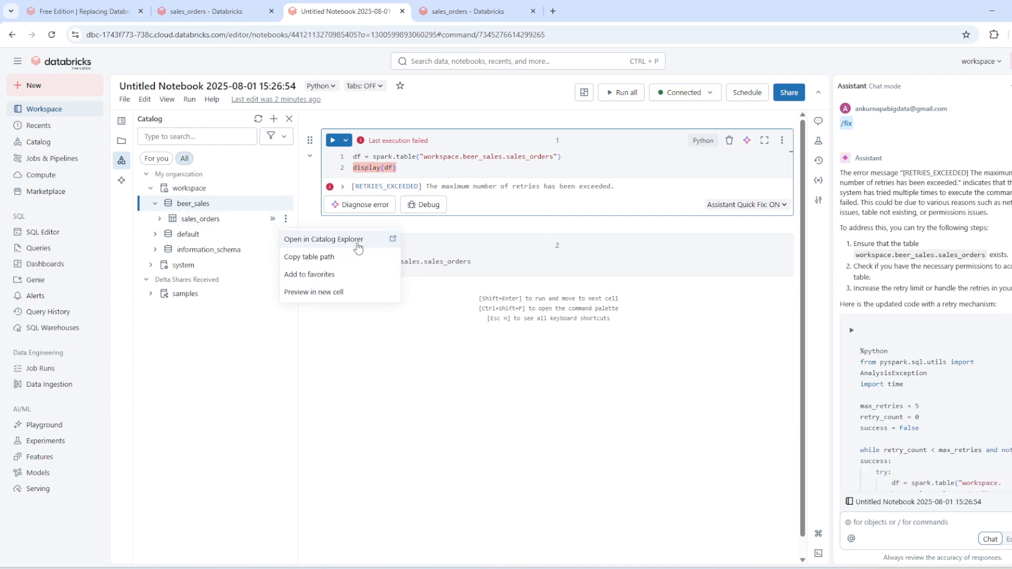
pyautogui.click(355, 257)
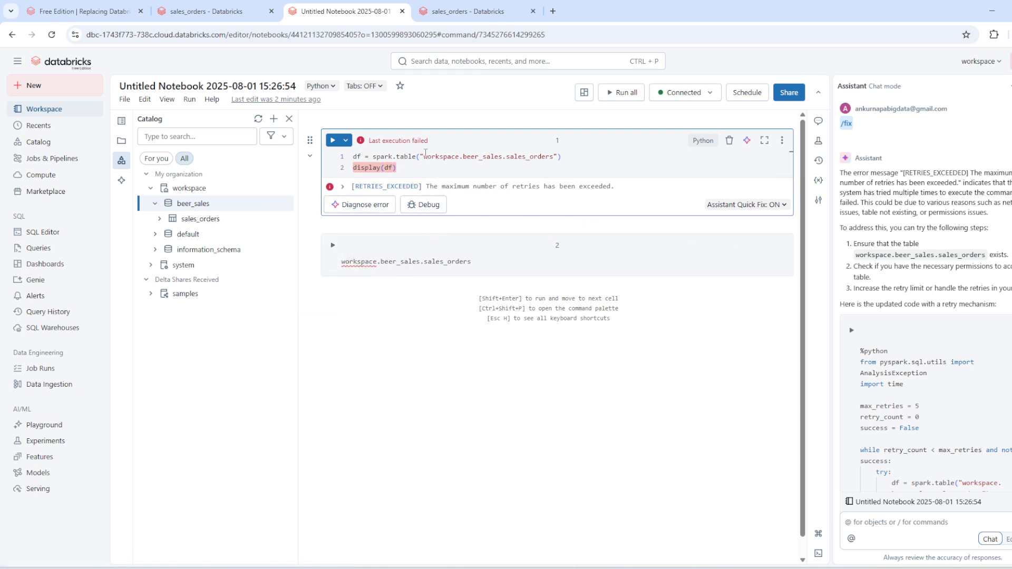
# Recheck the table path in the first cell's code, rerun the cell, and look through the Assistant's suggested retry code.
pyautogui.click(443, 156)
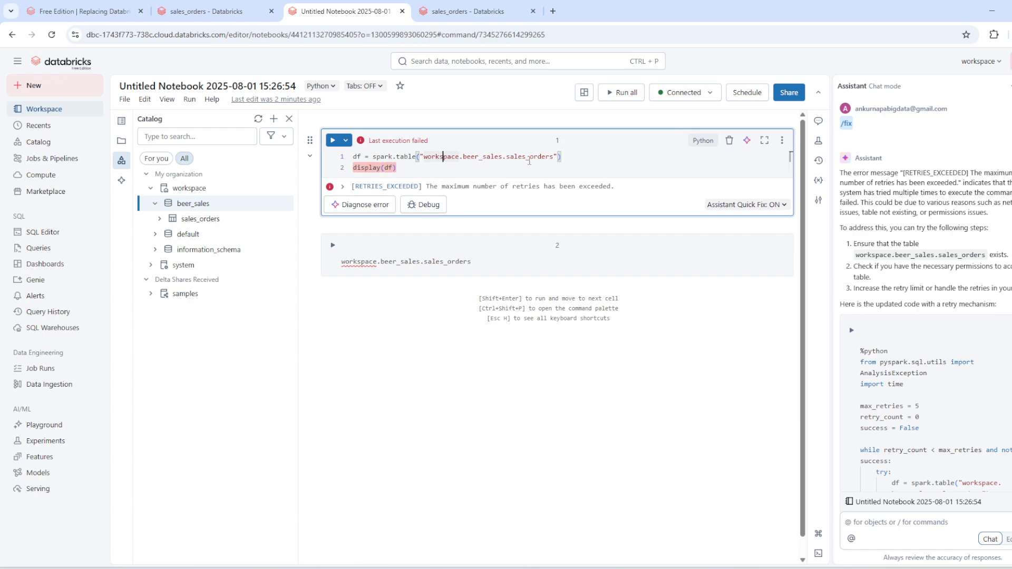
pyautogui.moveTo(554, 157); pyautogui.dragTo(425, 160)
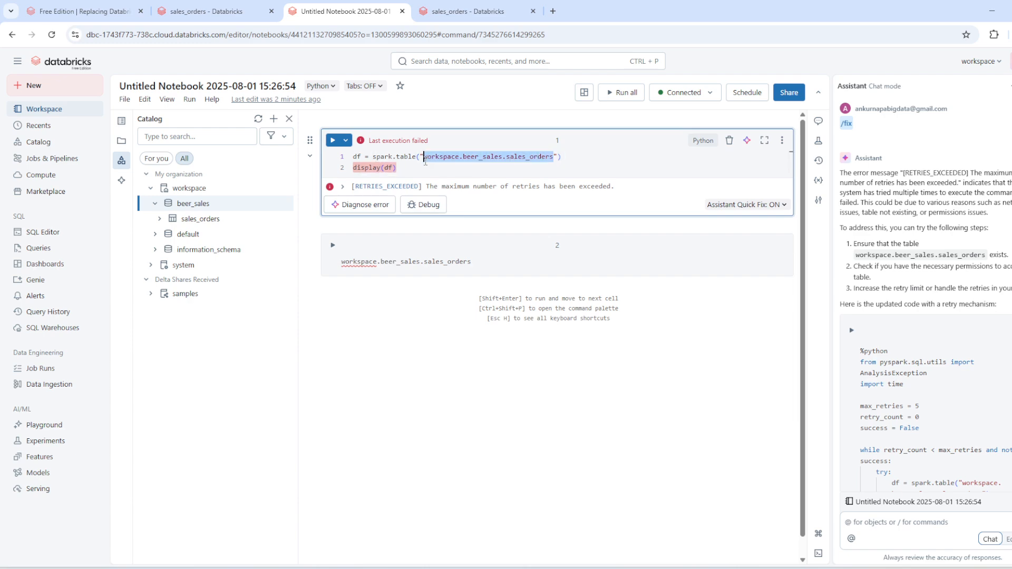
pyautogui.press('Right')
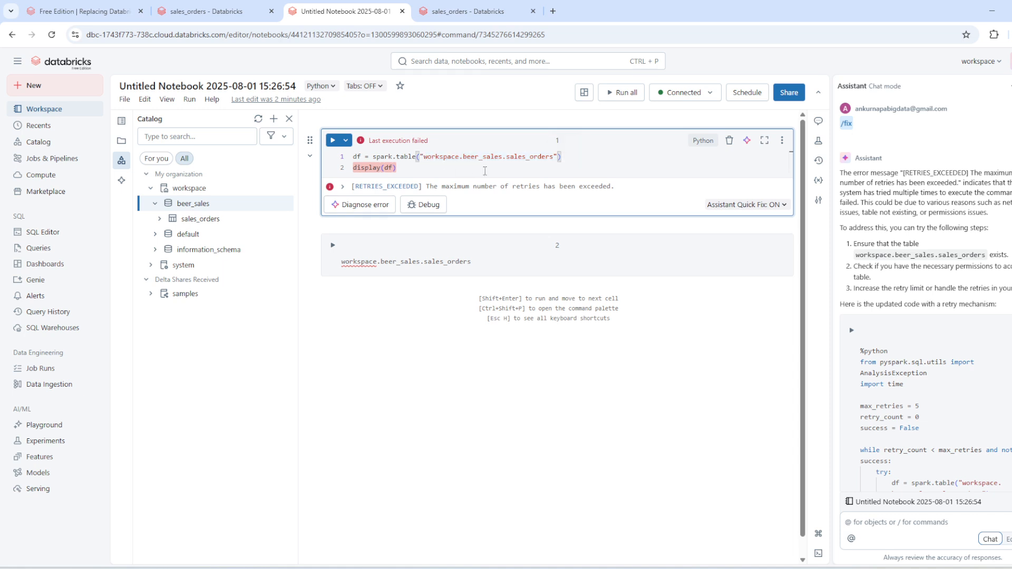
pyautogui.click(333, 141)
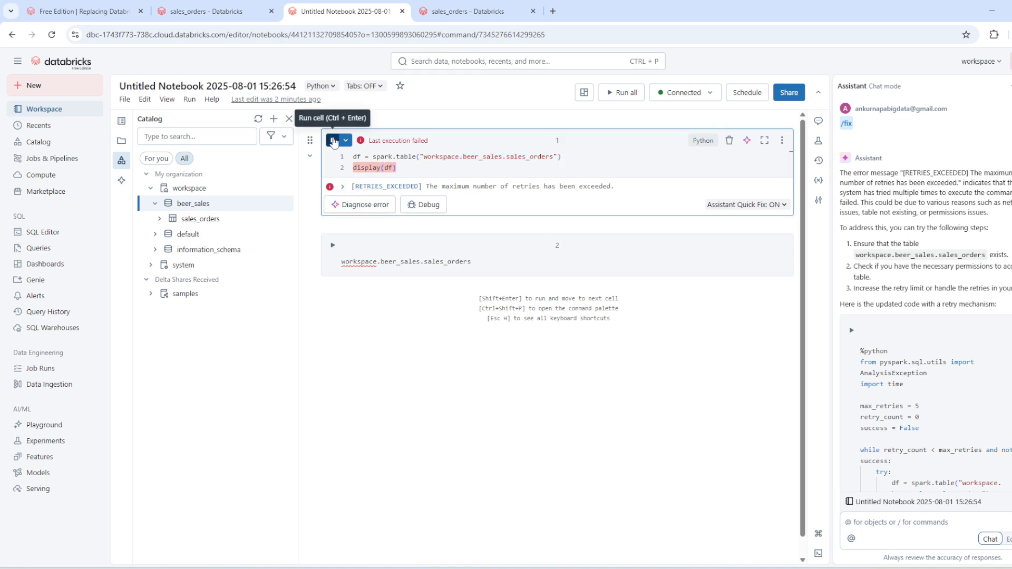
pyautogui.scroll(-1, 958, 391)
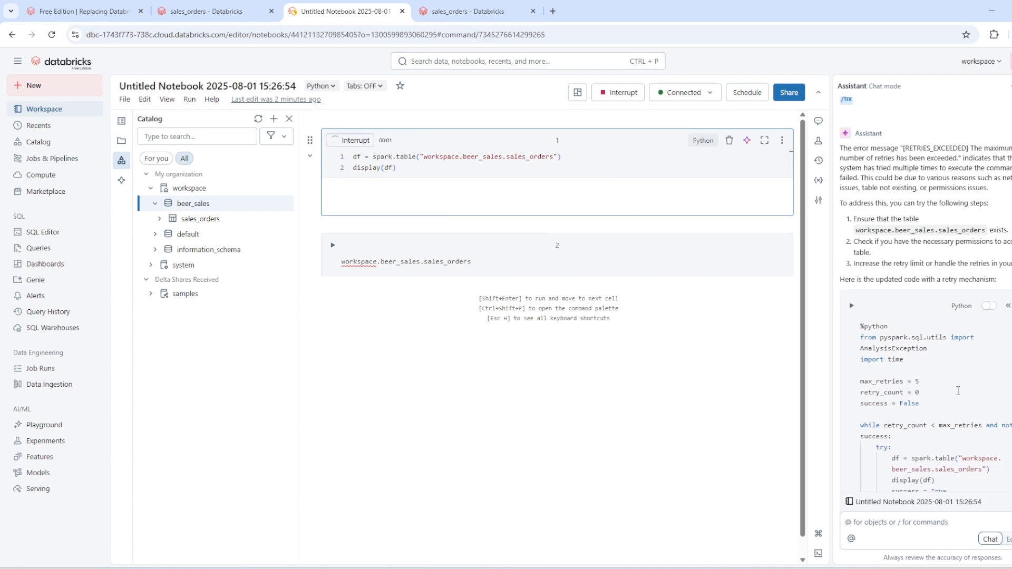
pyautogui.scroll(-4, 958, 391)
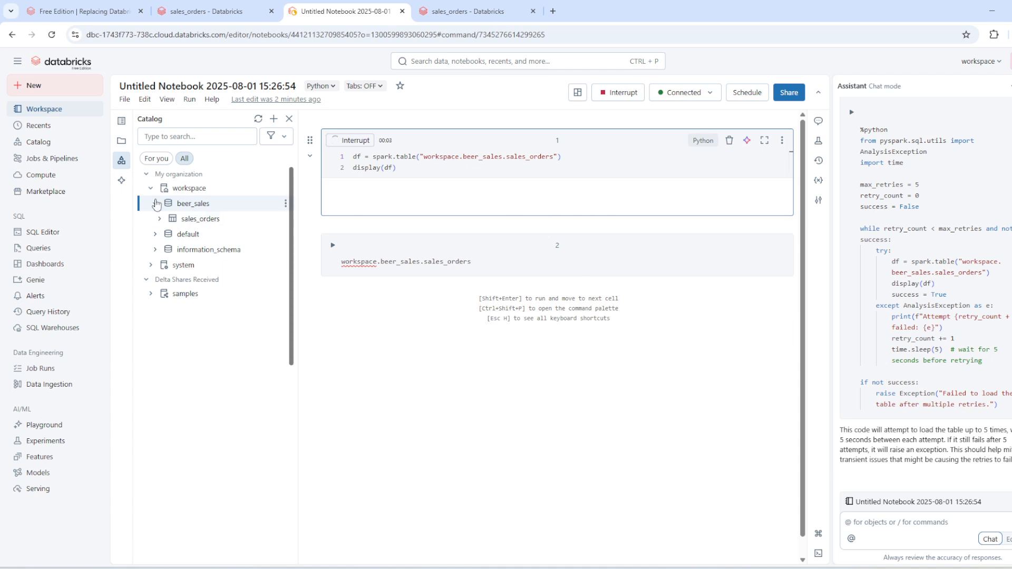
# Preview the sales_orders table from the notebook's catalog in a new cell.
pyautogui.moveTo(253, 210)
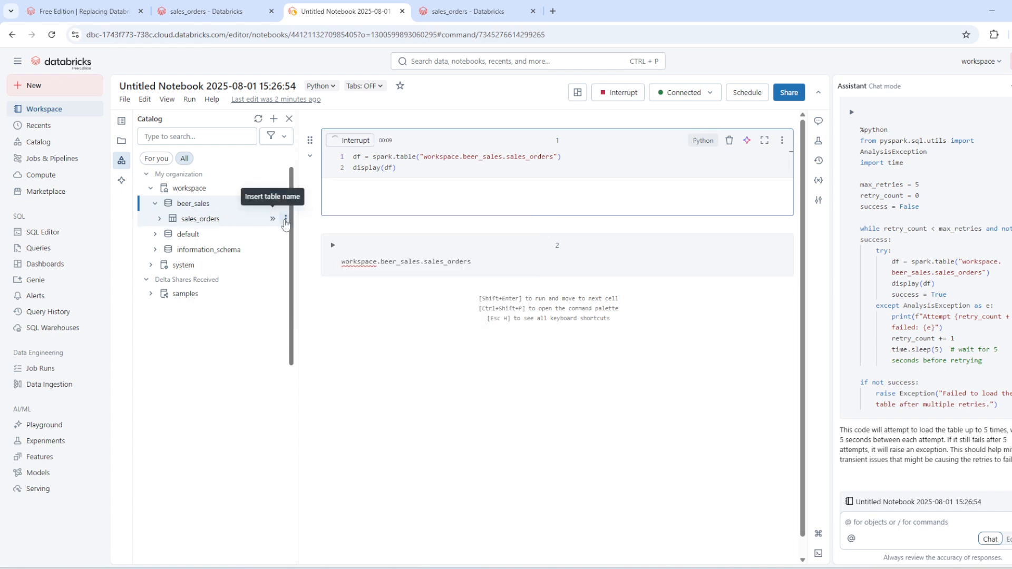
pyautogui.click(286, 220)
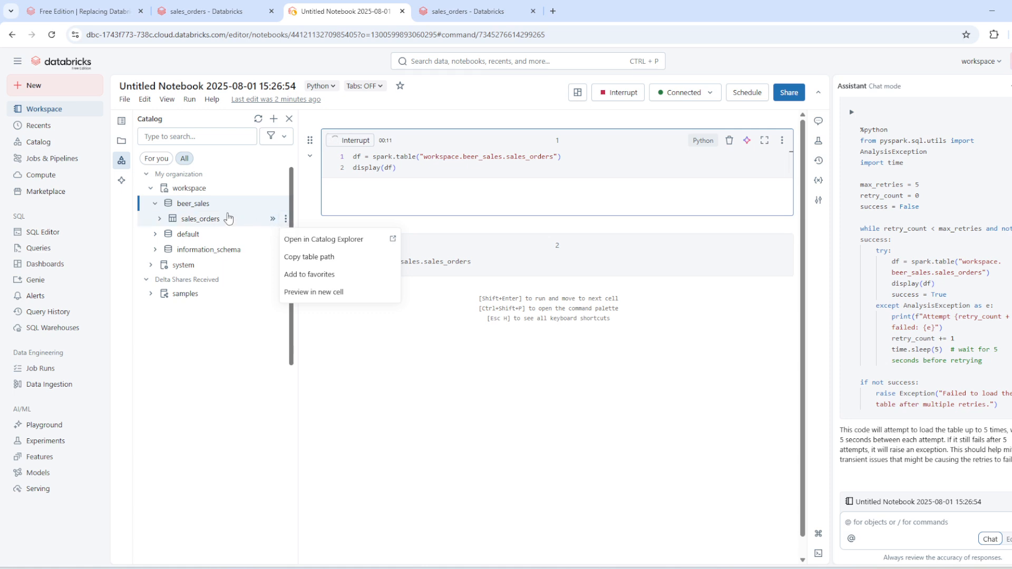
pyautogui.rightClick(252, 225)
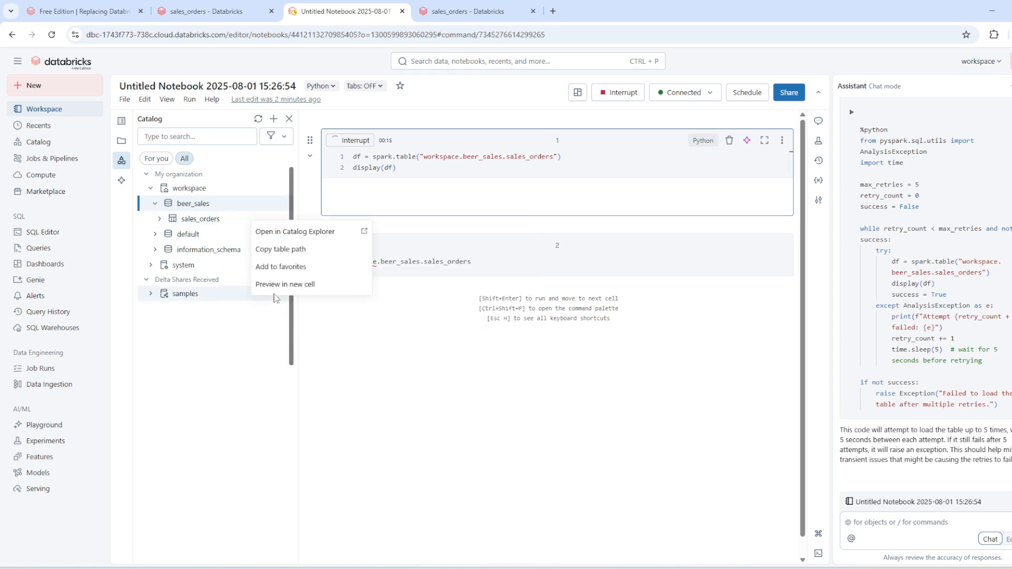
pyautogui.click(312, 285)
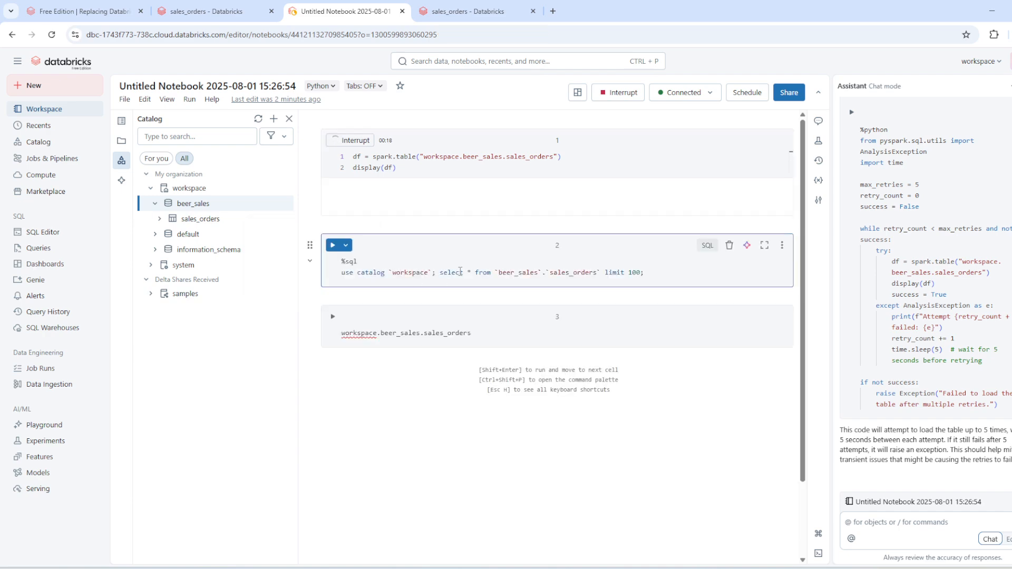
# Run the SQL preview cell for sales_orders, and interrupt the execution of both the first cell and the preview cell.
pyautogui.click(332, 245)
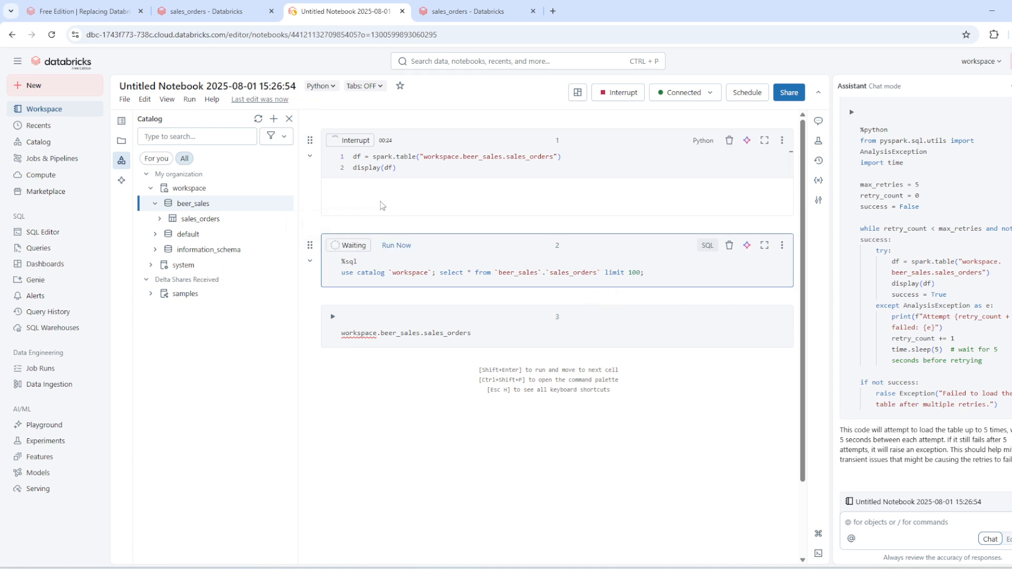
pyautogui.click(351, 140)
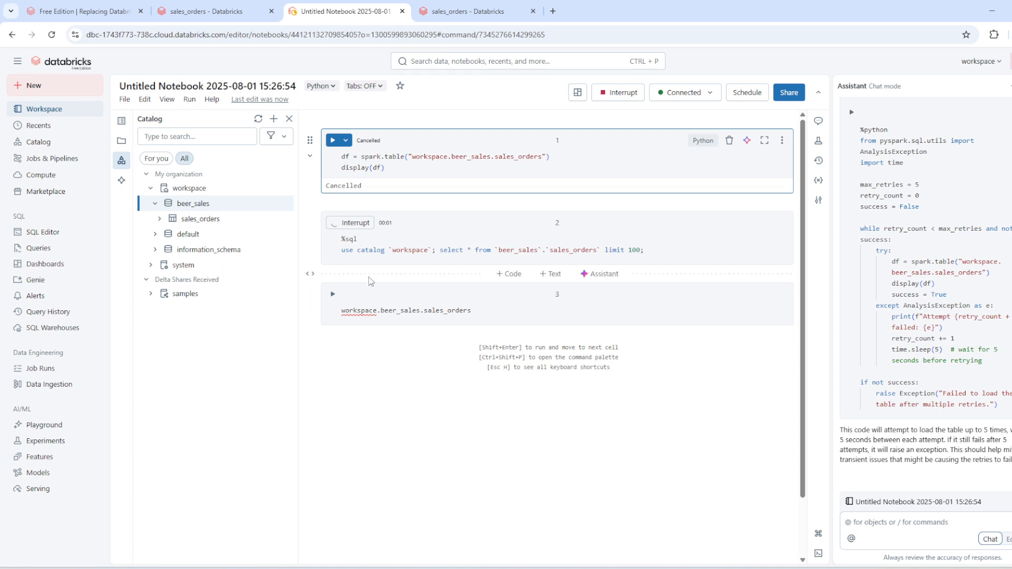
pyautogui.click(346, 224)
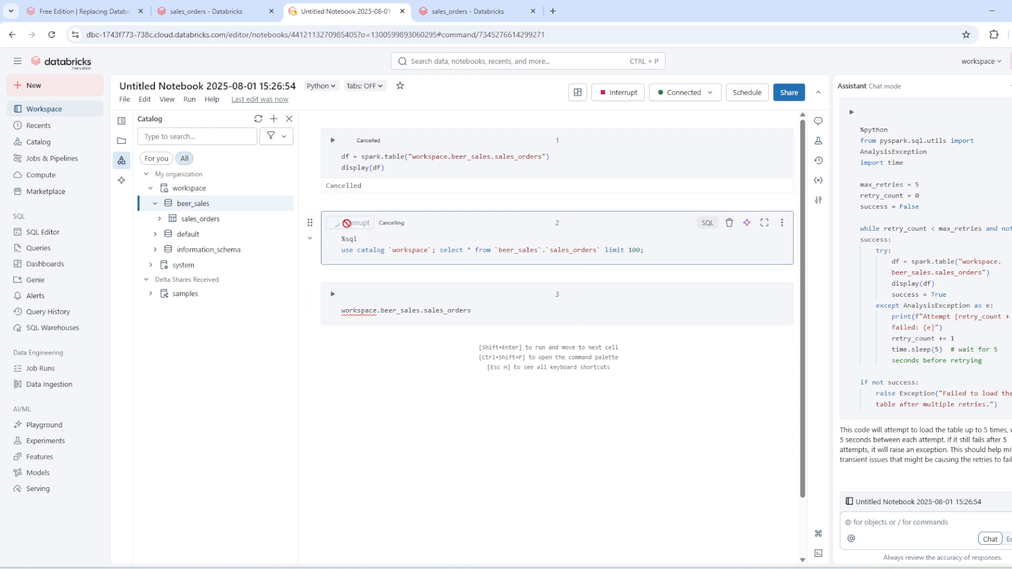